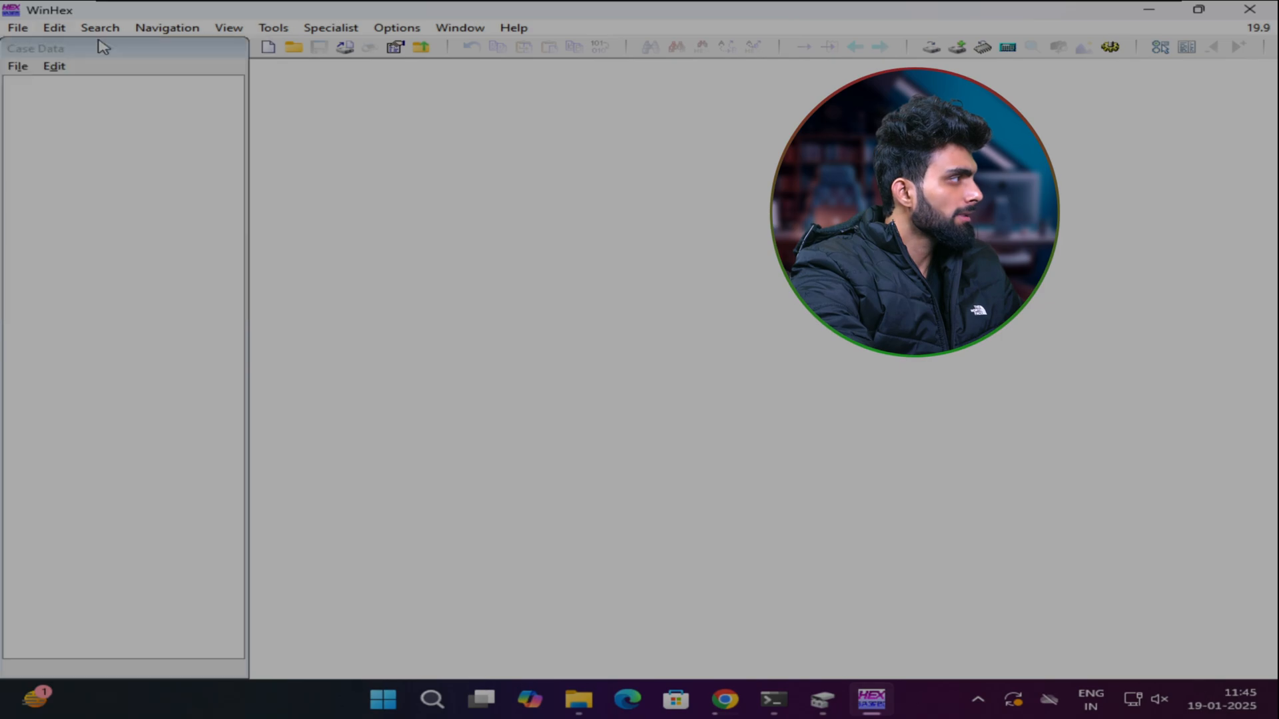
click(18, 30)
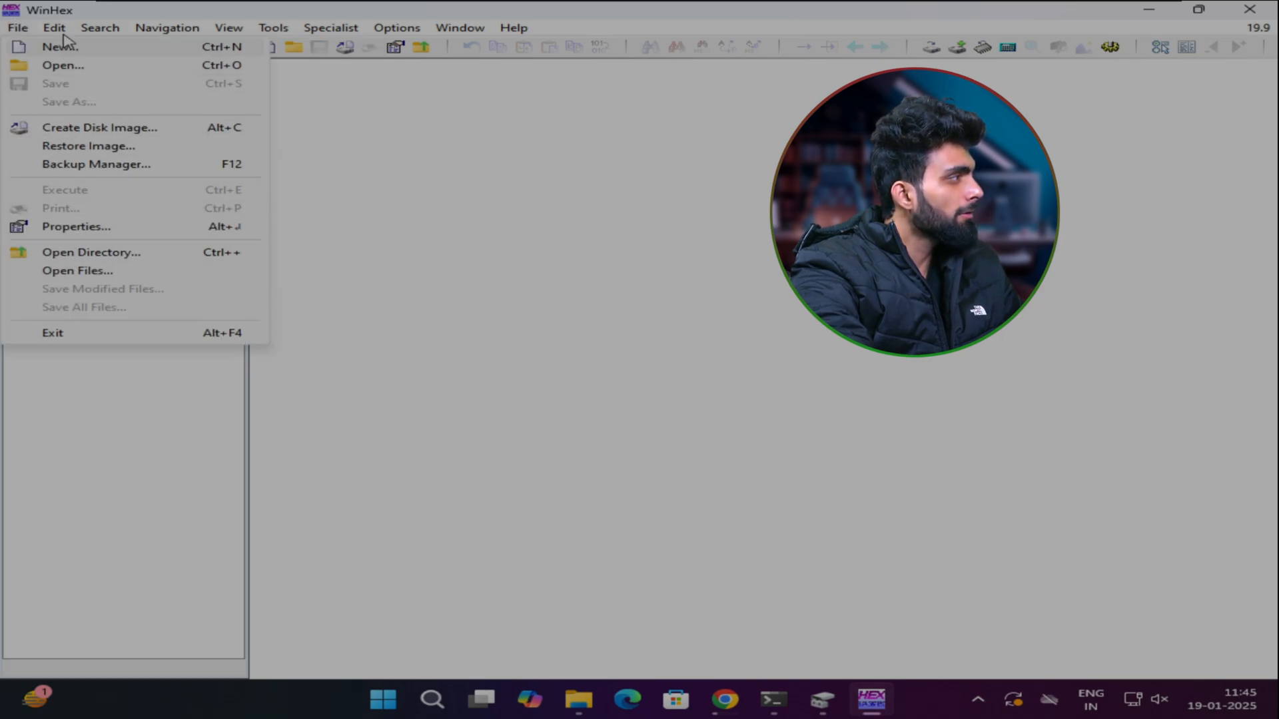
mouse_move(64, 35)
mouse_move(20, 34)
click(360, 331)
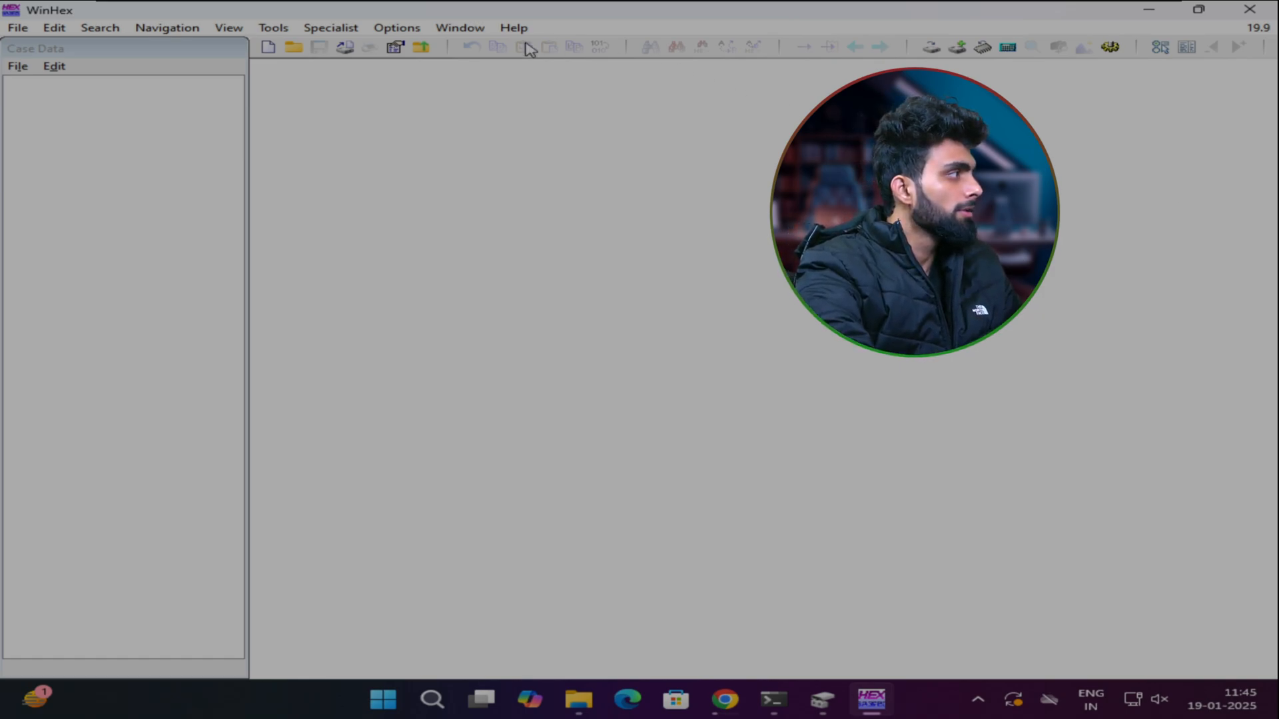
click(17, 67)
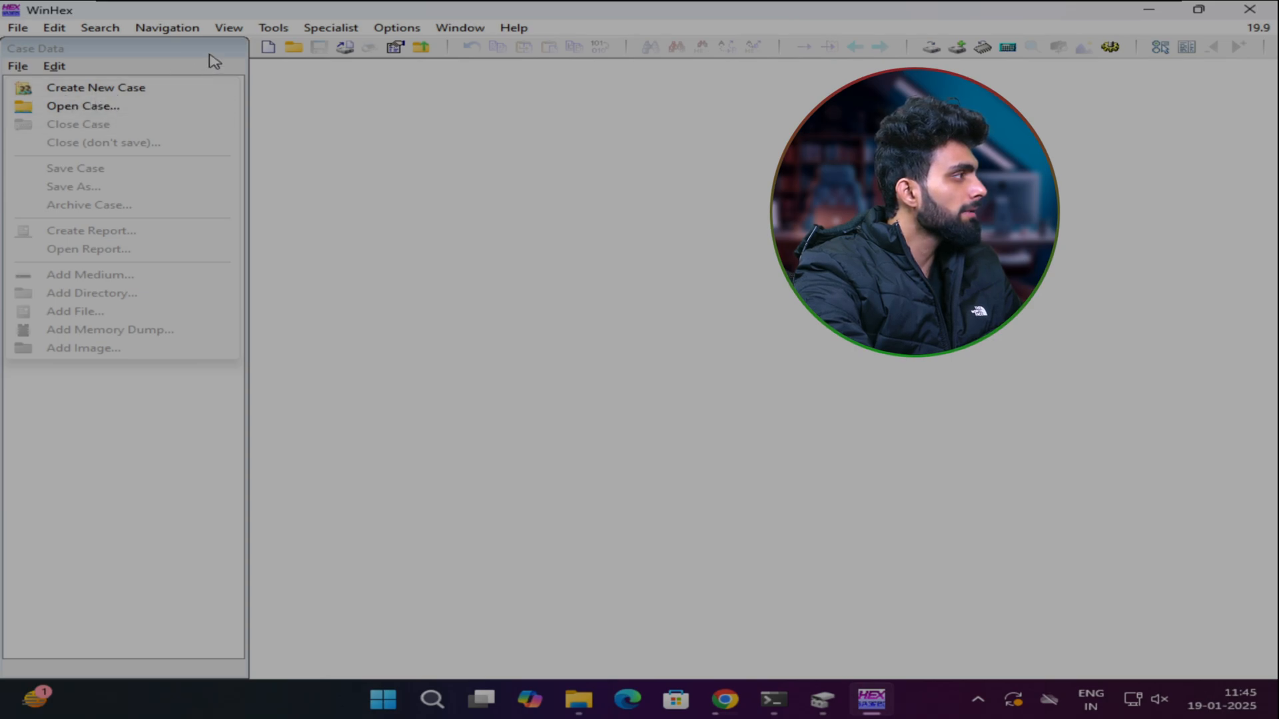
click(310, 125)
- Open the disk image Linux_Evidence_001.img from the Forensic Images folder inside Evidence Files zip on drive H
click(16, 28)
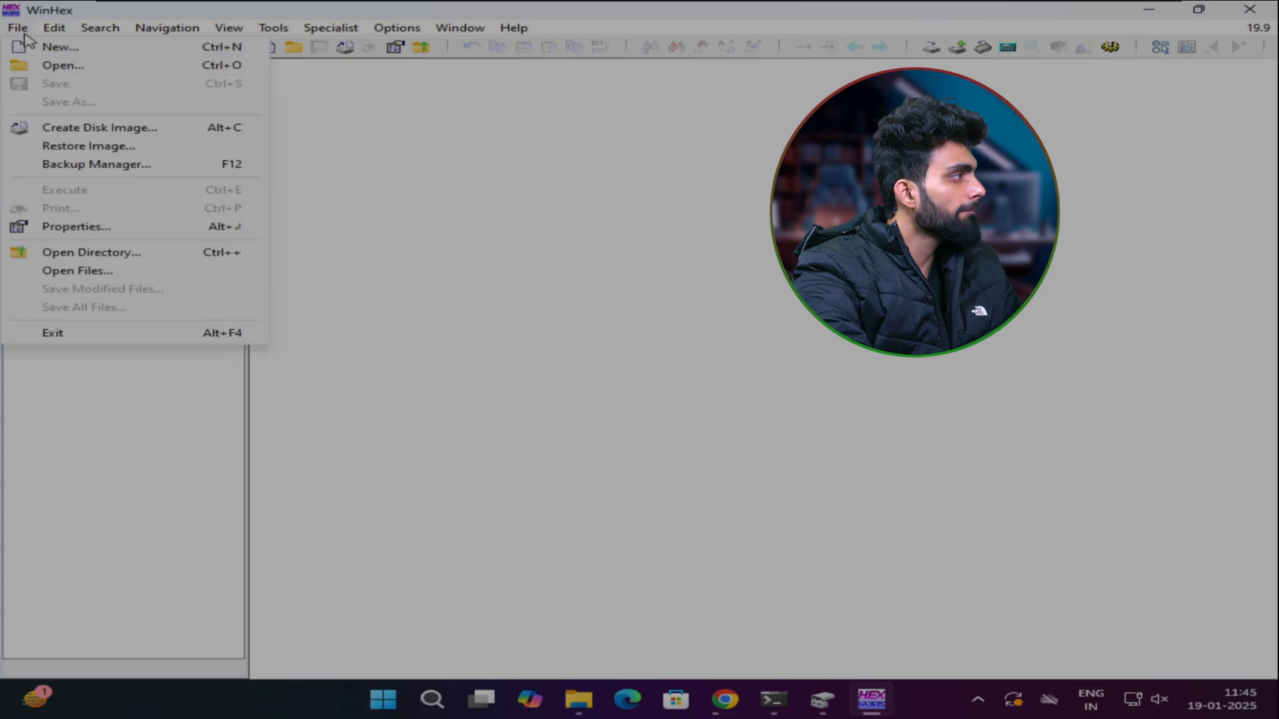
click(64, 67)
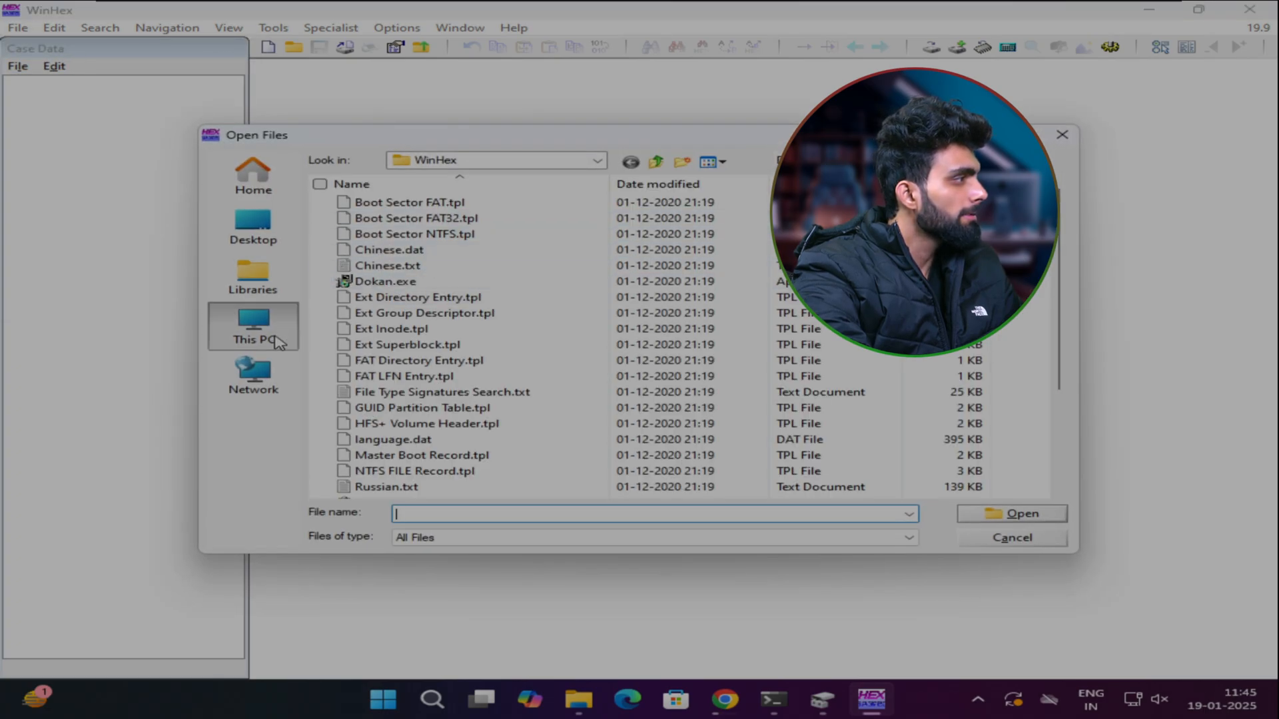
click(286, 341)
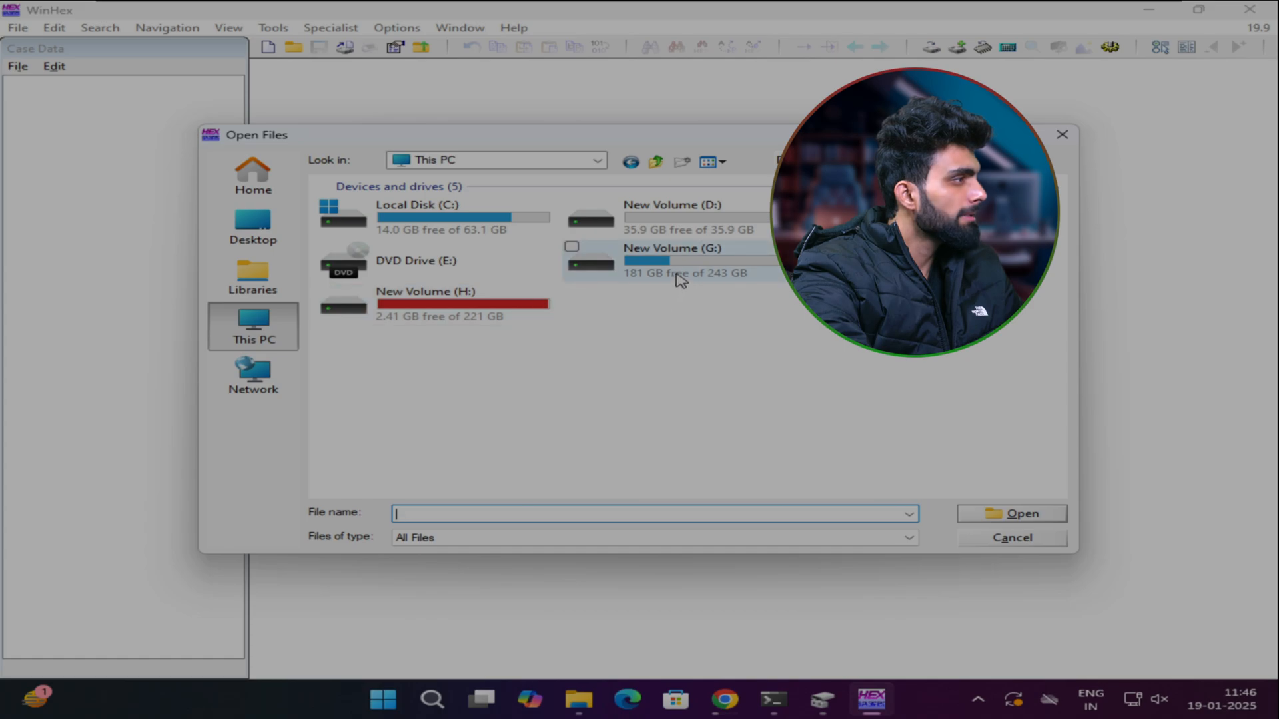
click(551, 316)
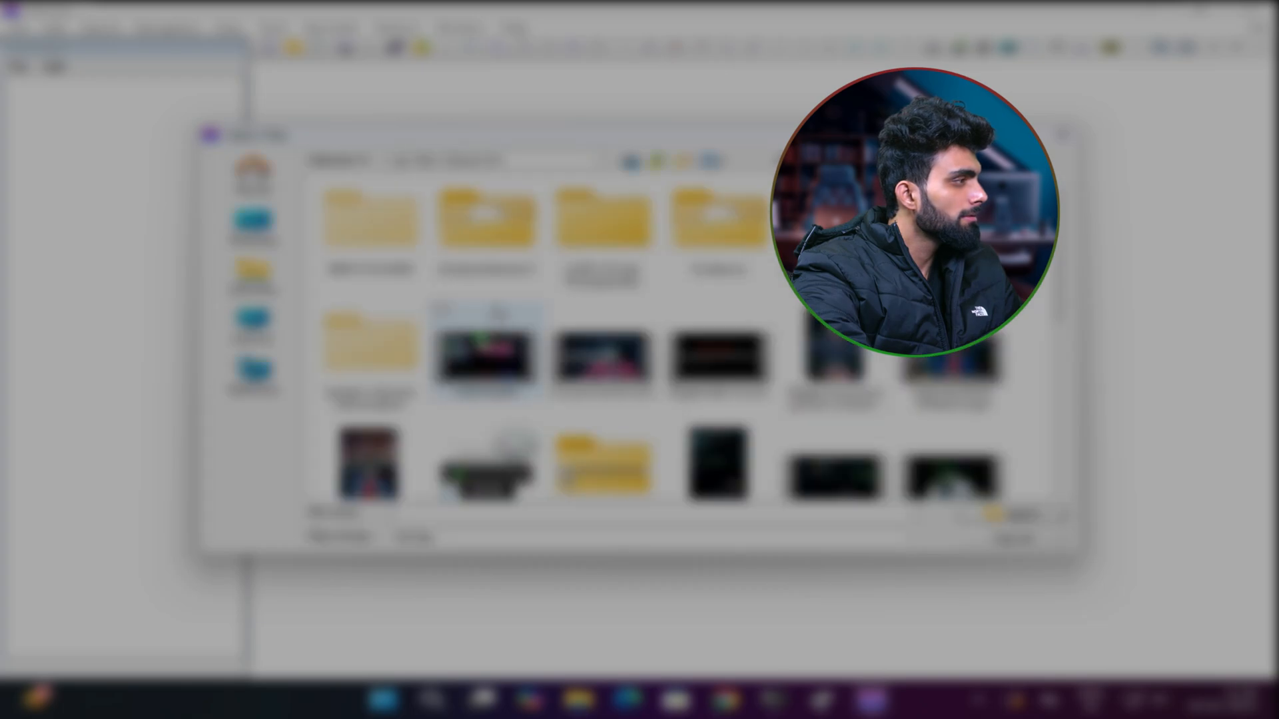
click(698, 257)
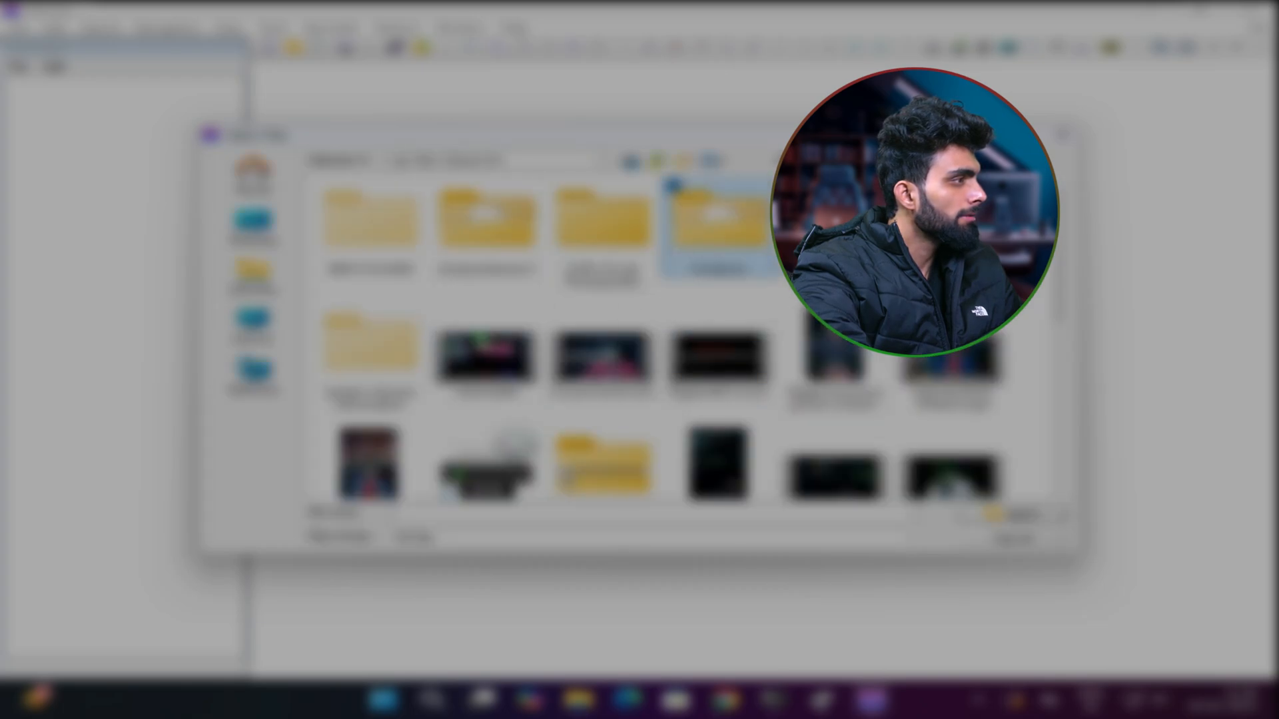
double_click(697, 257)
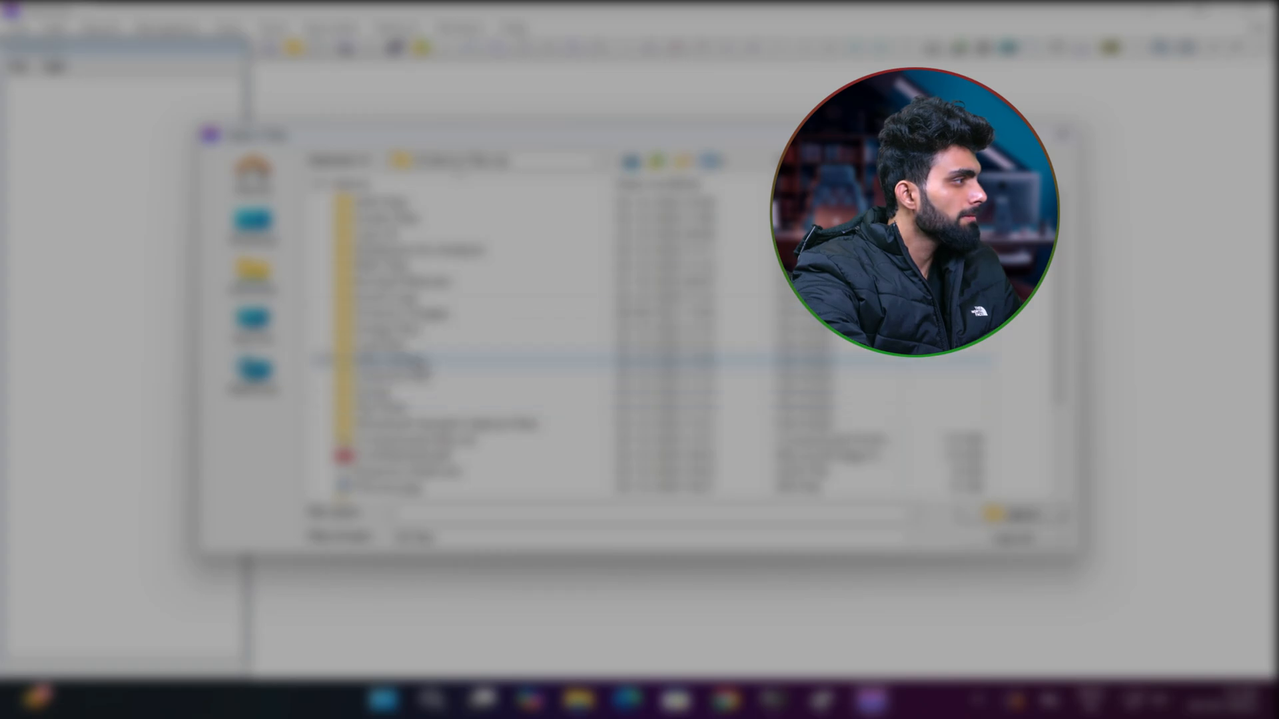
double_click(417, 316)
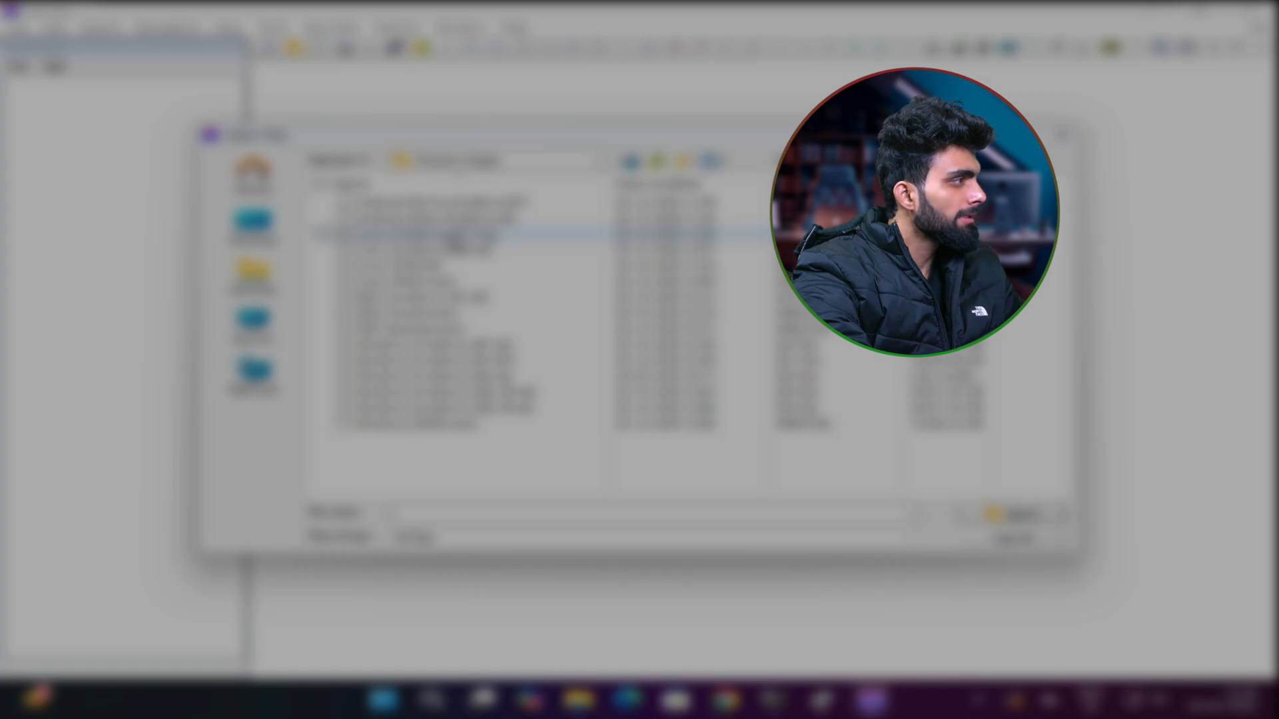
click(427, 235)
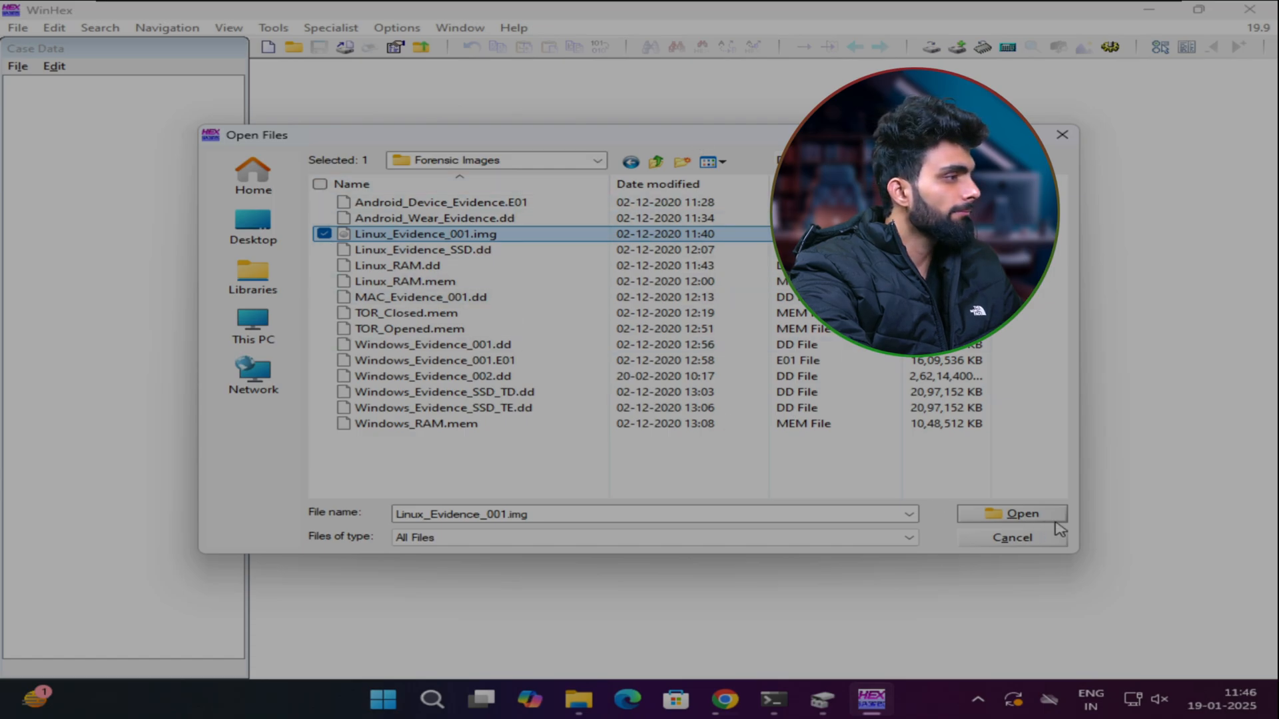
click(1029, 519)
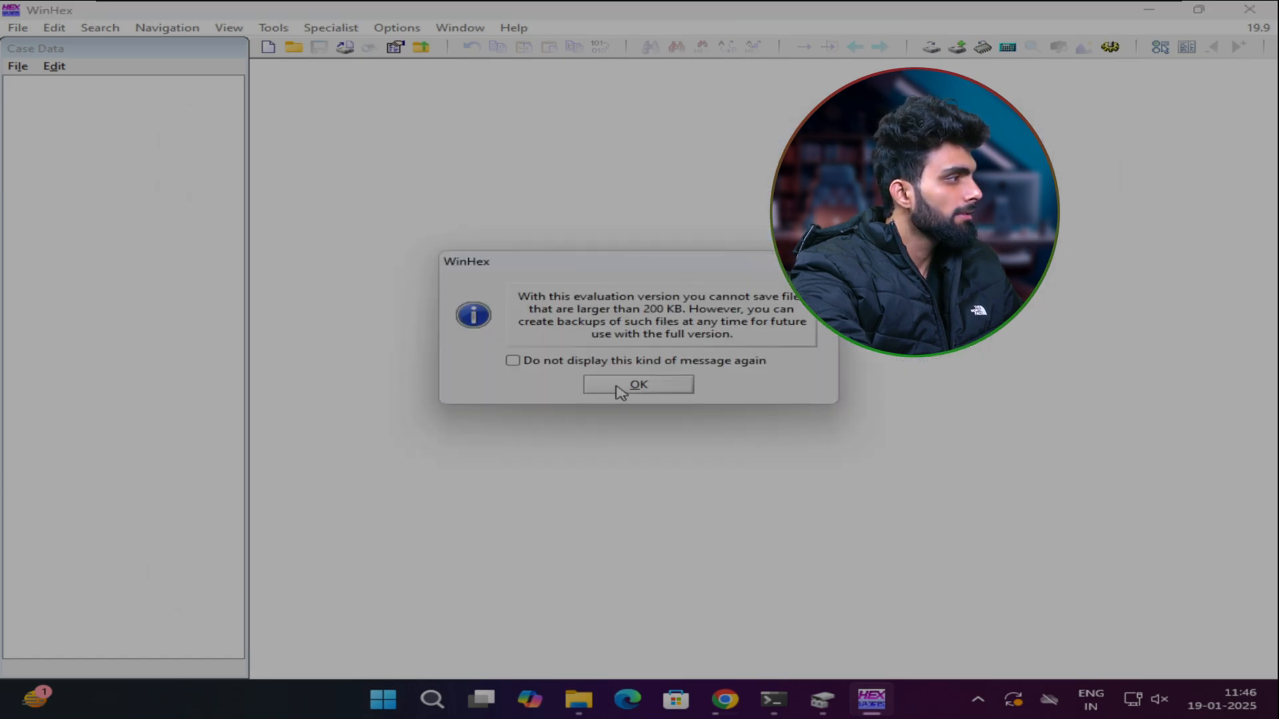
click(665, 387)
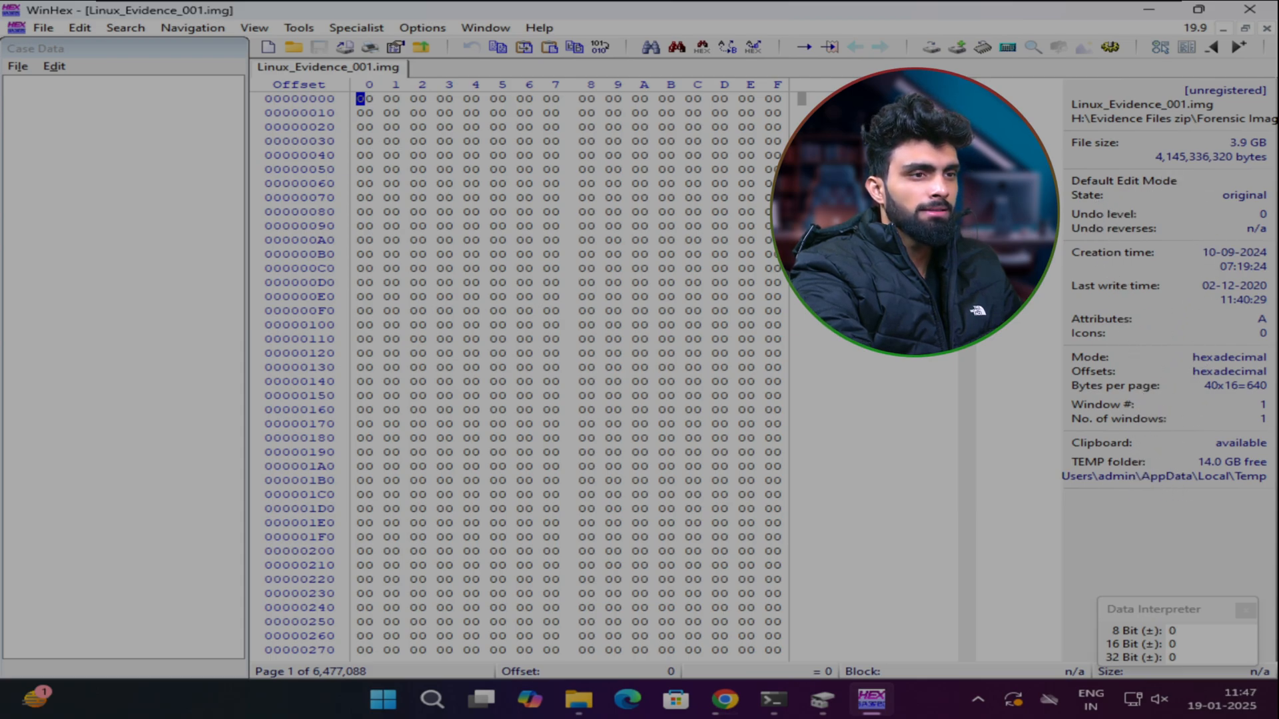
- Reposition the Data Interpreter window over the lower part of the file details and make it slightly wider
drag(1117, 608, 870, 373)
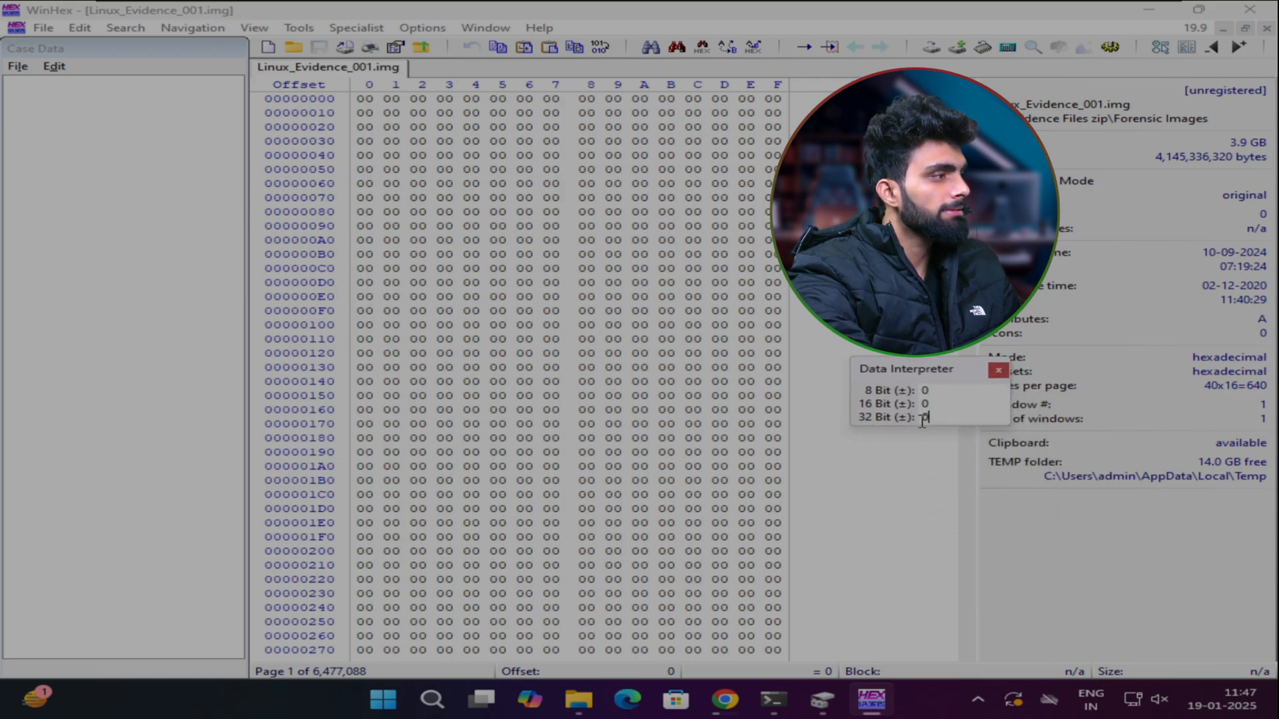
drag(952, 378, 1157, 608)
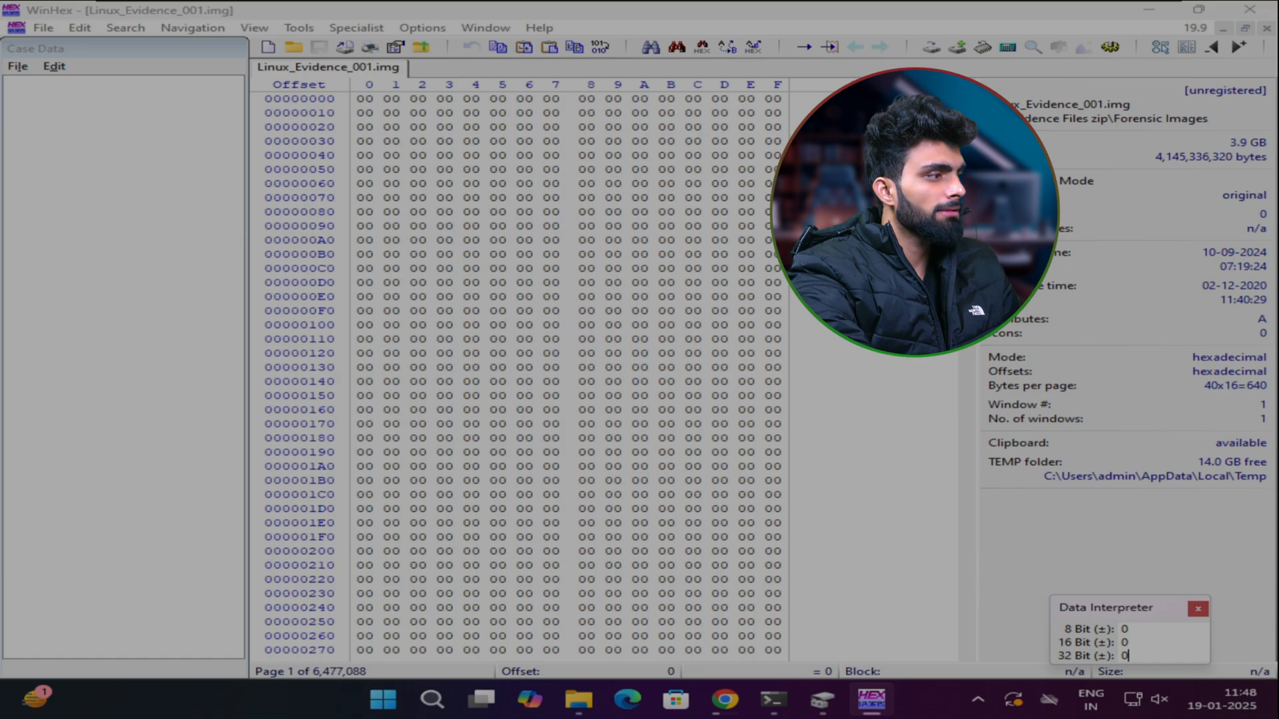
drag(1125, 628, 1126, 569)
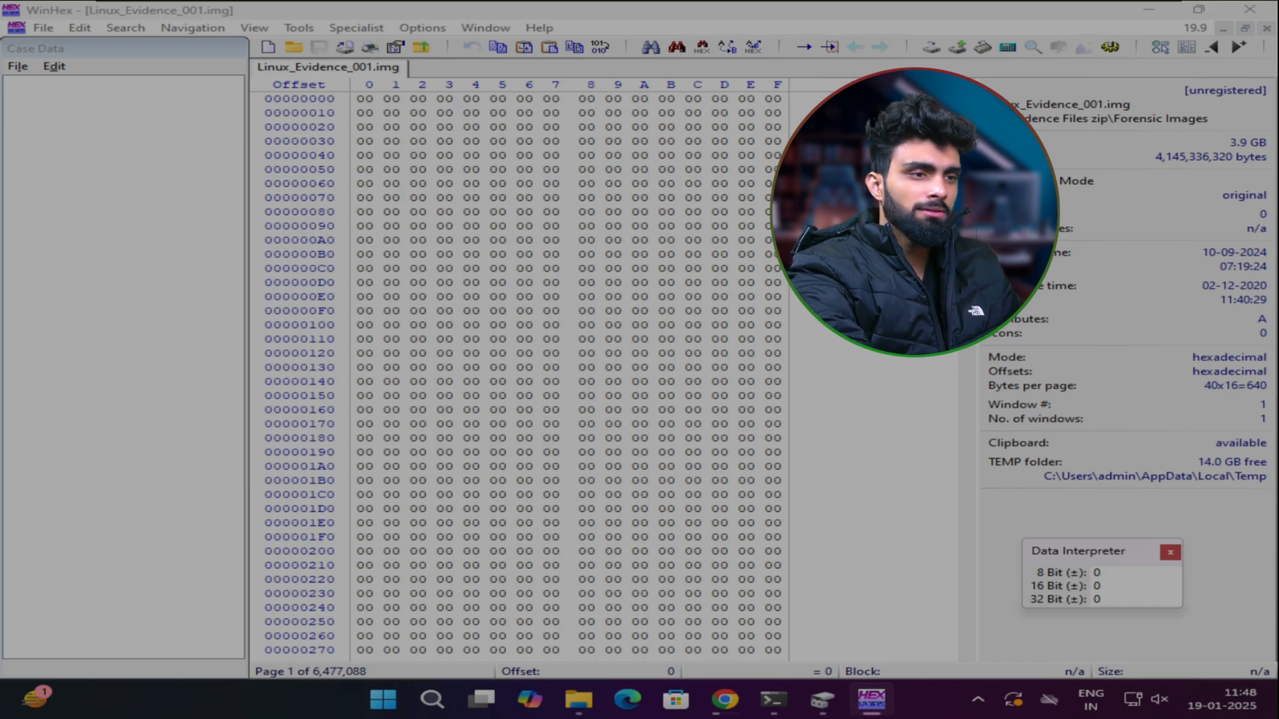
click(869, 325)
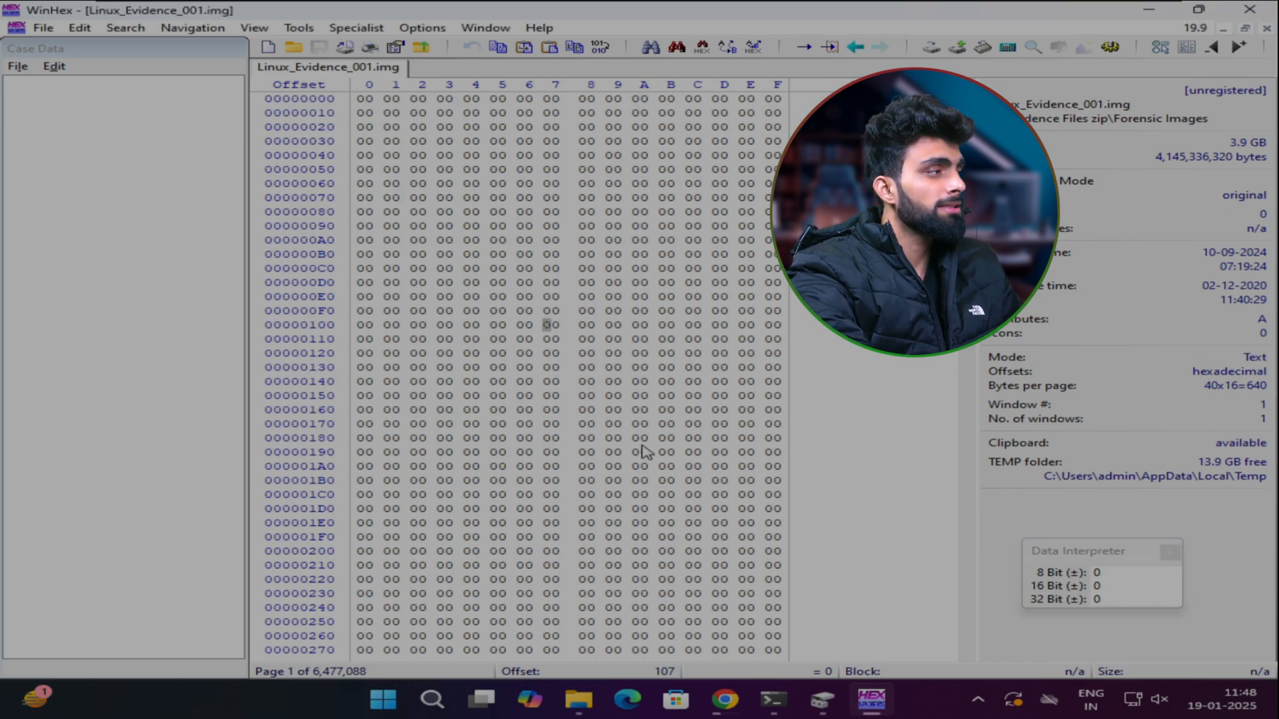
click(1099, 569)
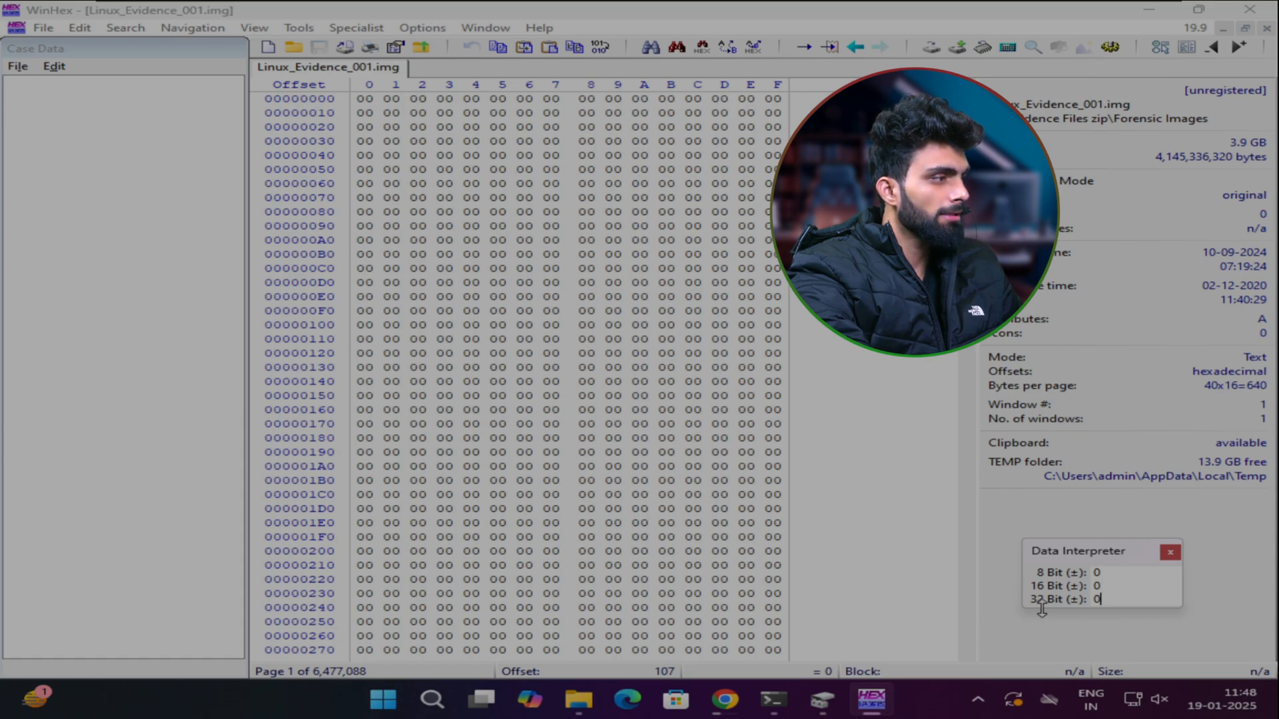
drag(1029, 611, 961, 657)
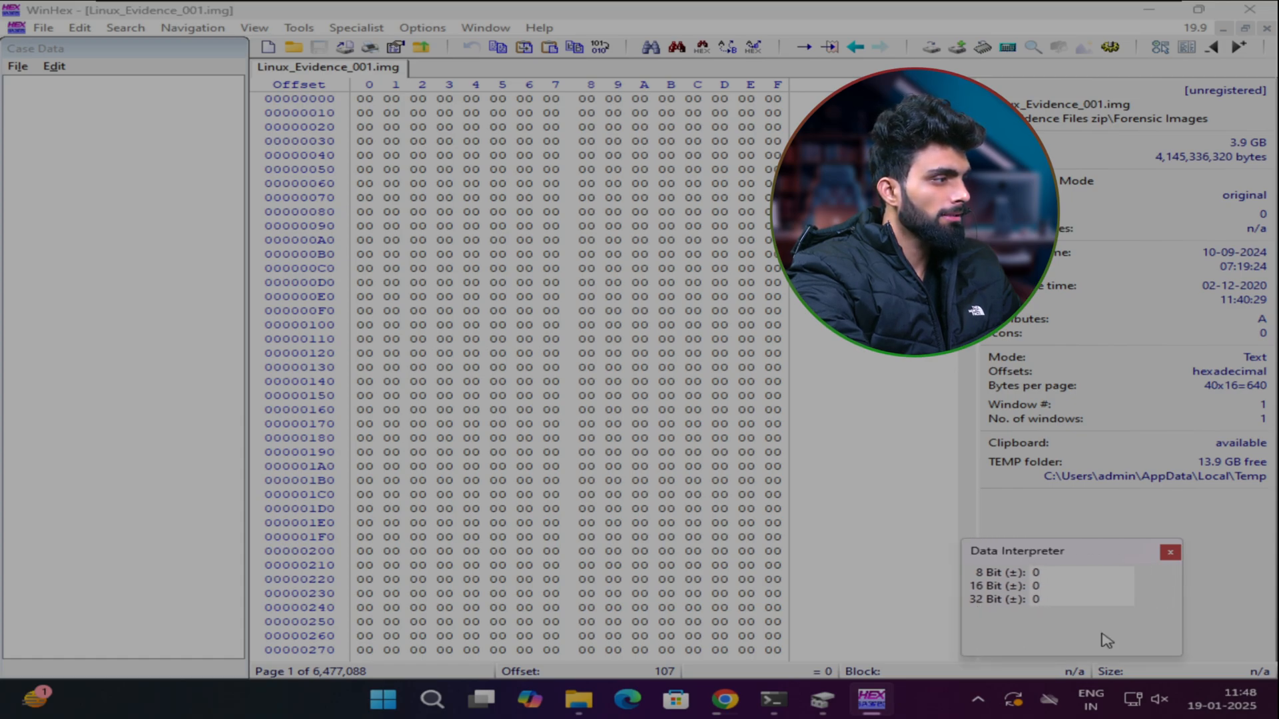
drag(1177, 657, 1135, 616)
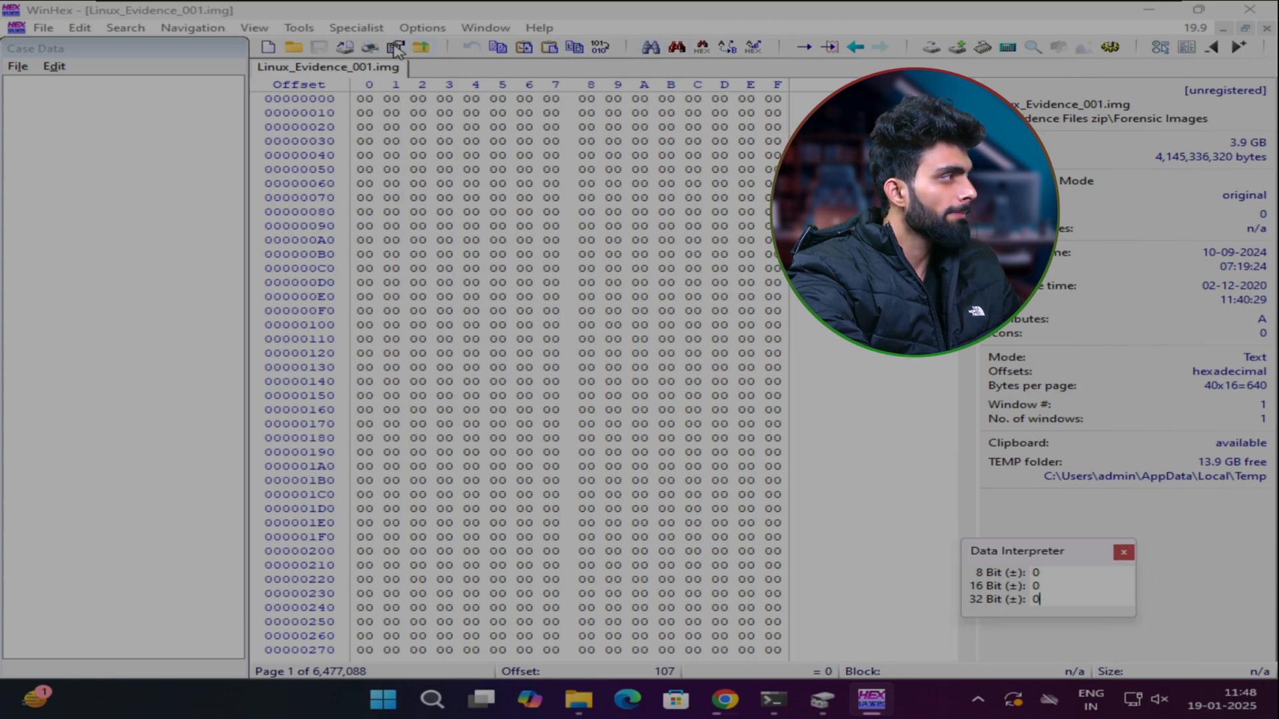
- Start File Recovery by Type on the Linux_Evidence_001.img image and accept the notice about saving to a different drive
click(299, 29)
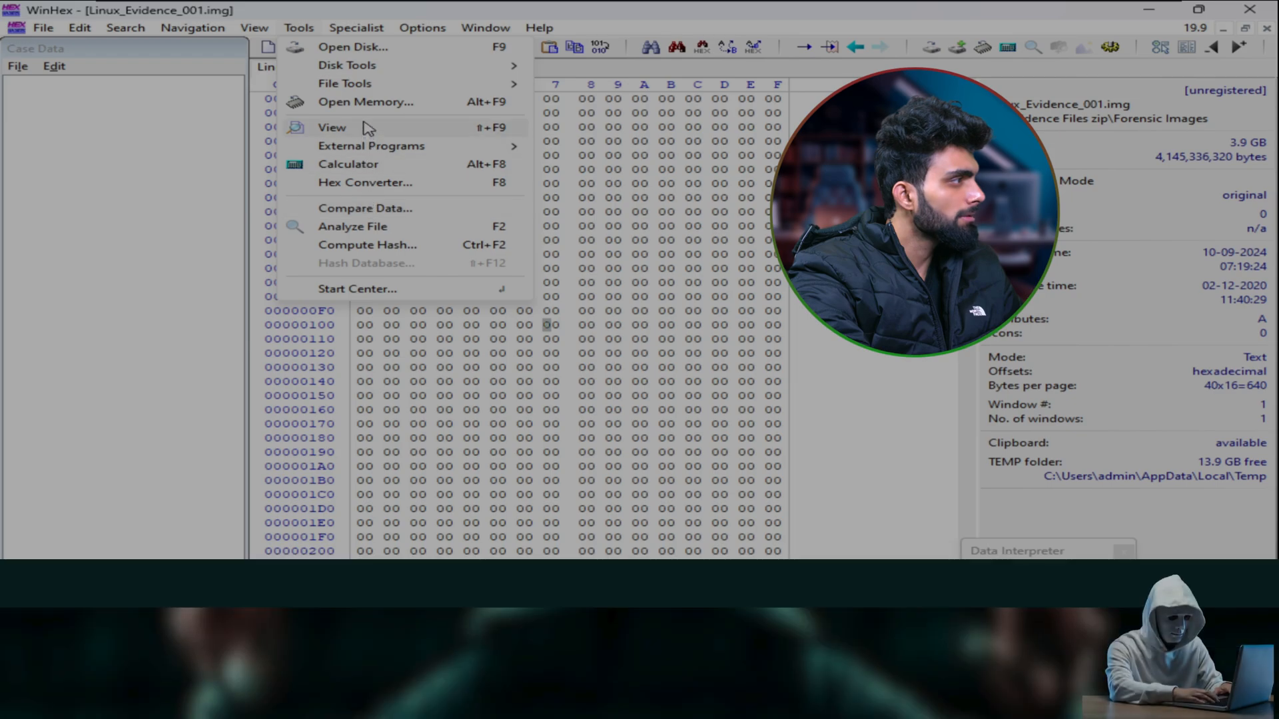
mouse_move(373, 78)
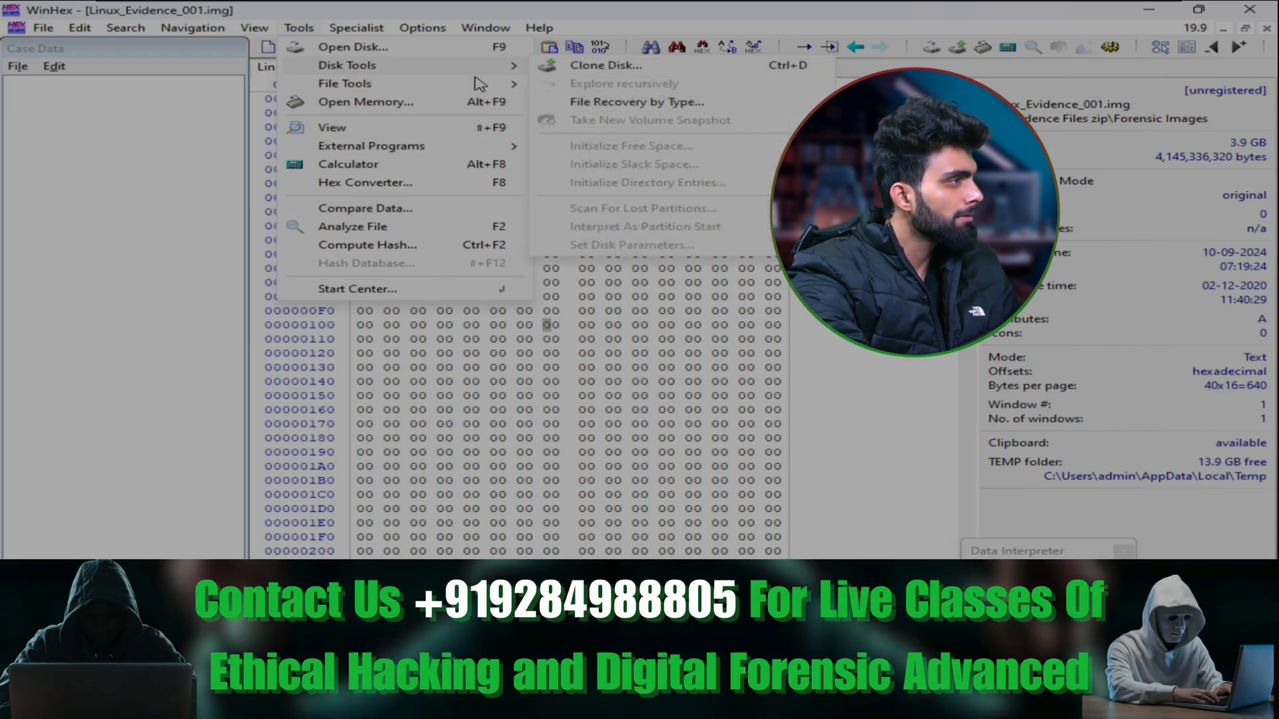
mouse_move(487, 72)
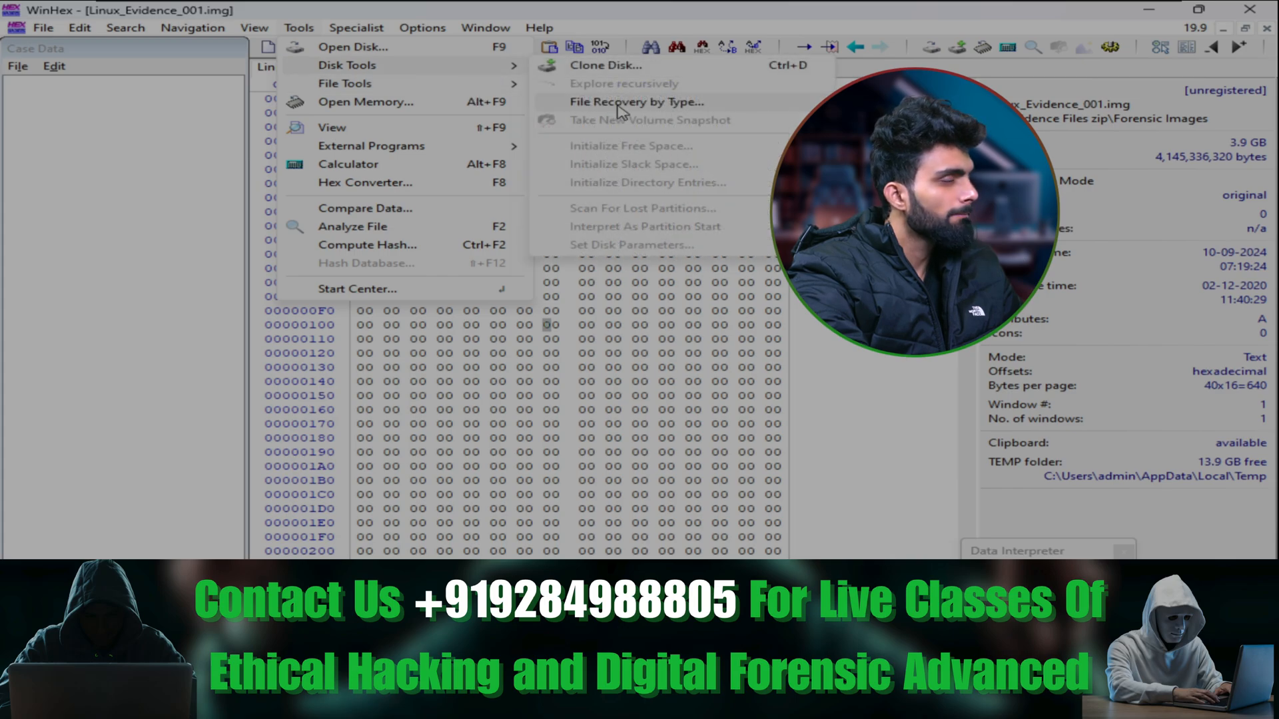
click(729, 108)
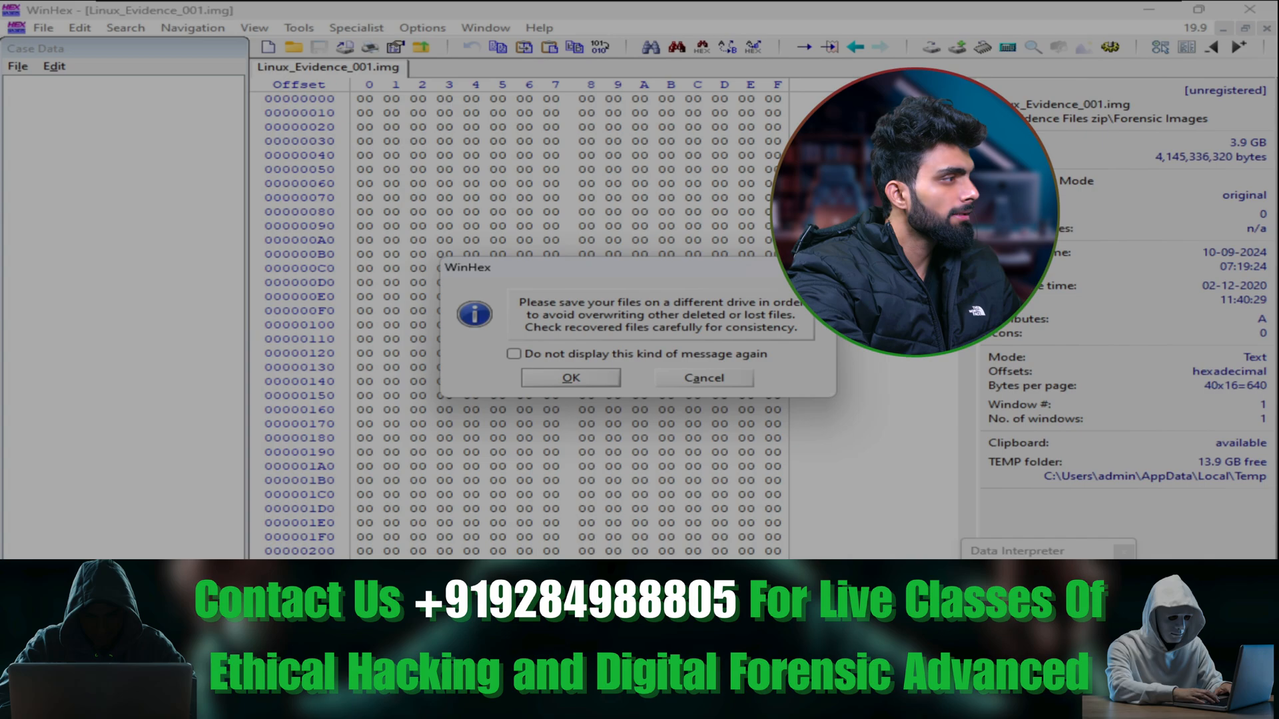
click(601, 380)
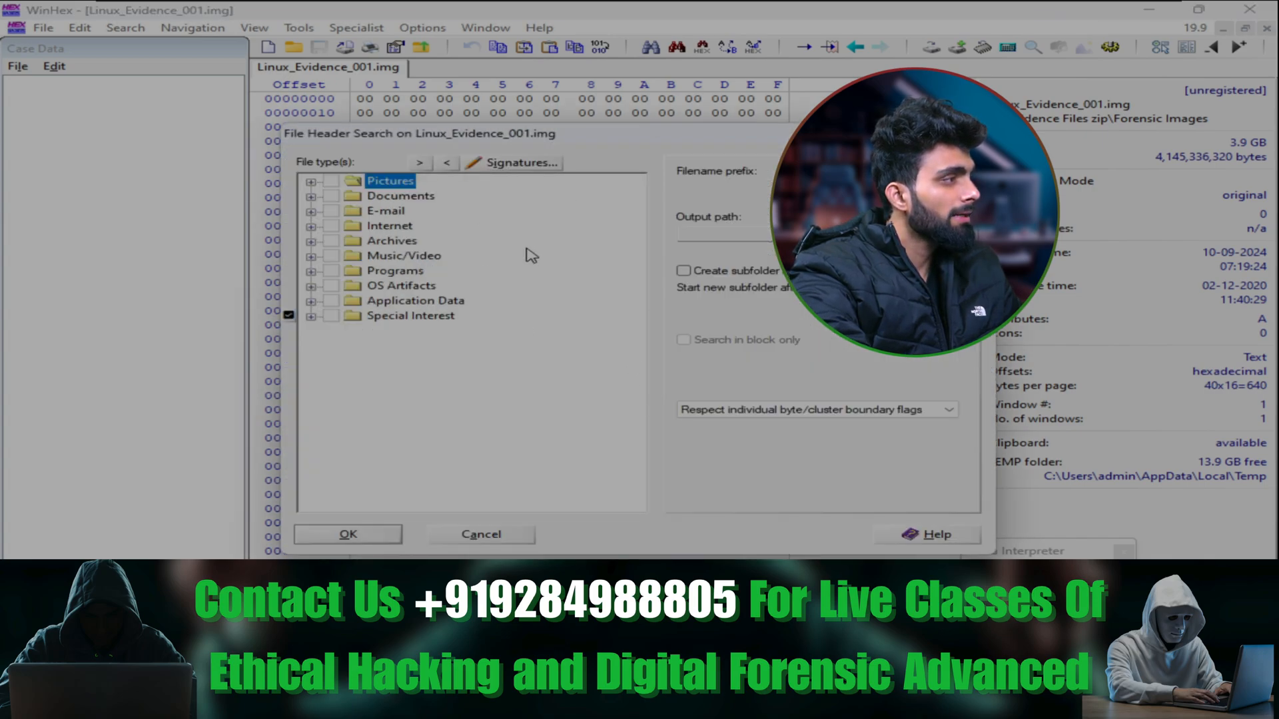
- Examine the recoverable file types listed under the Pictures and Documents categories of the file header search
click(311, 183)
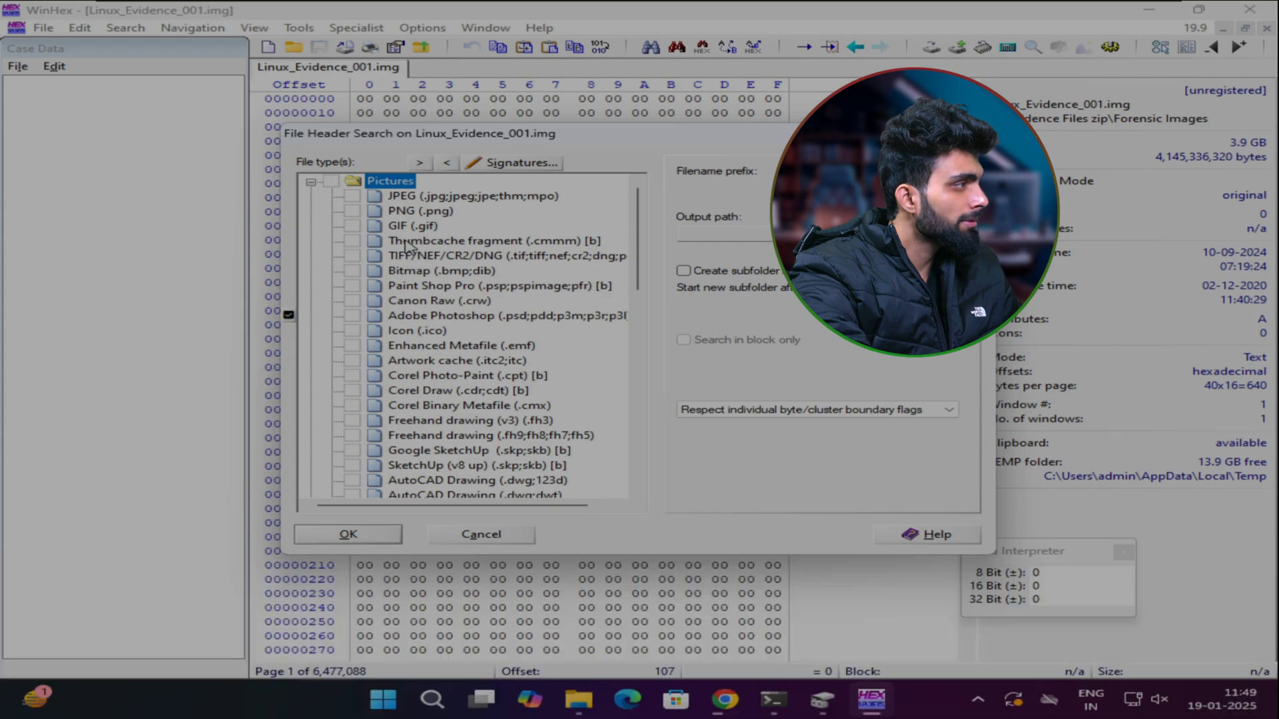
scroll(458, 319, down, 2)
scroll(460, 320, down, 10)
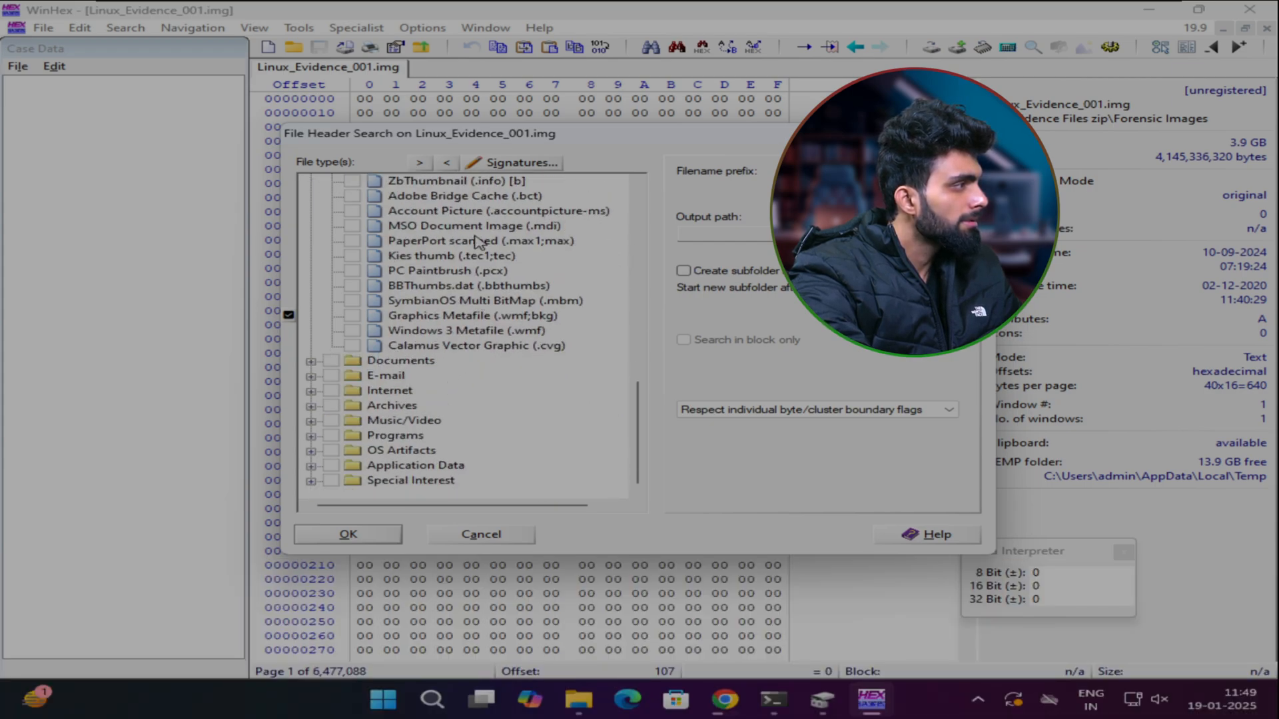
scroll(422, 333, up, 12)
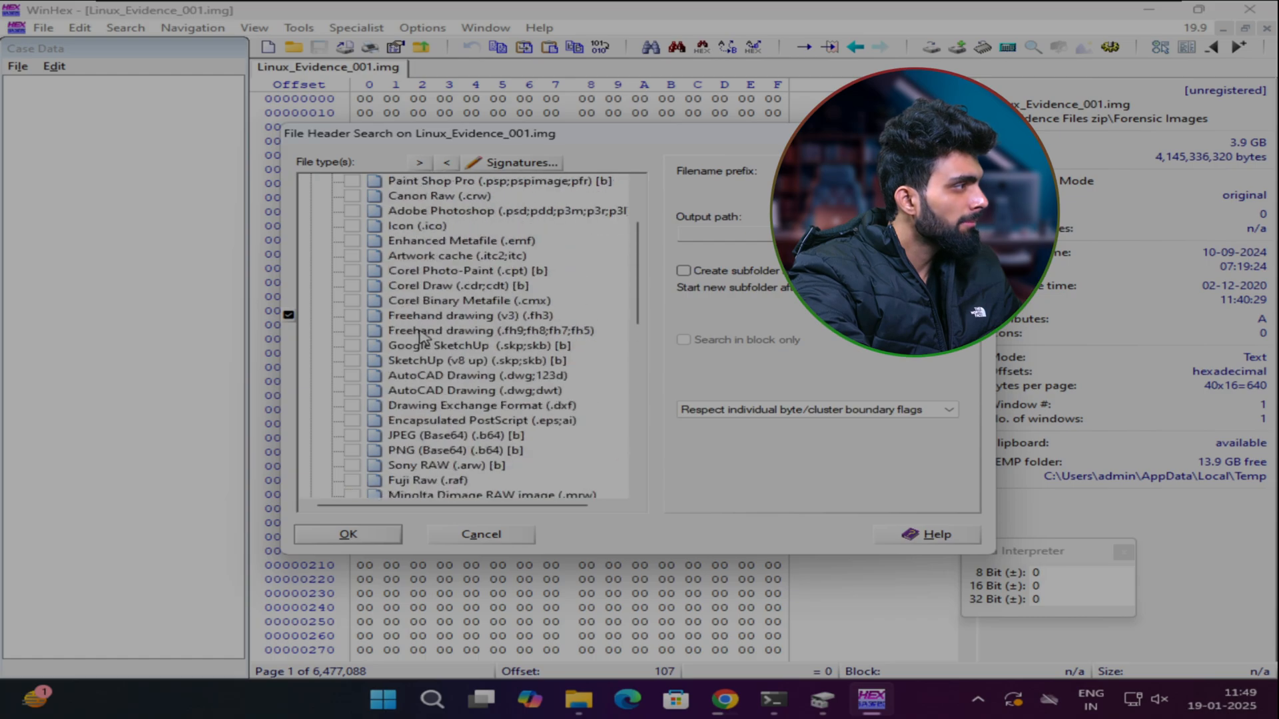
scroll(422, 333, down, 12)
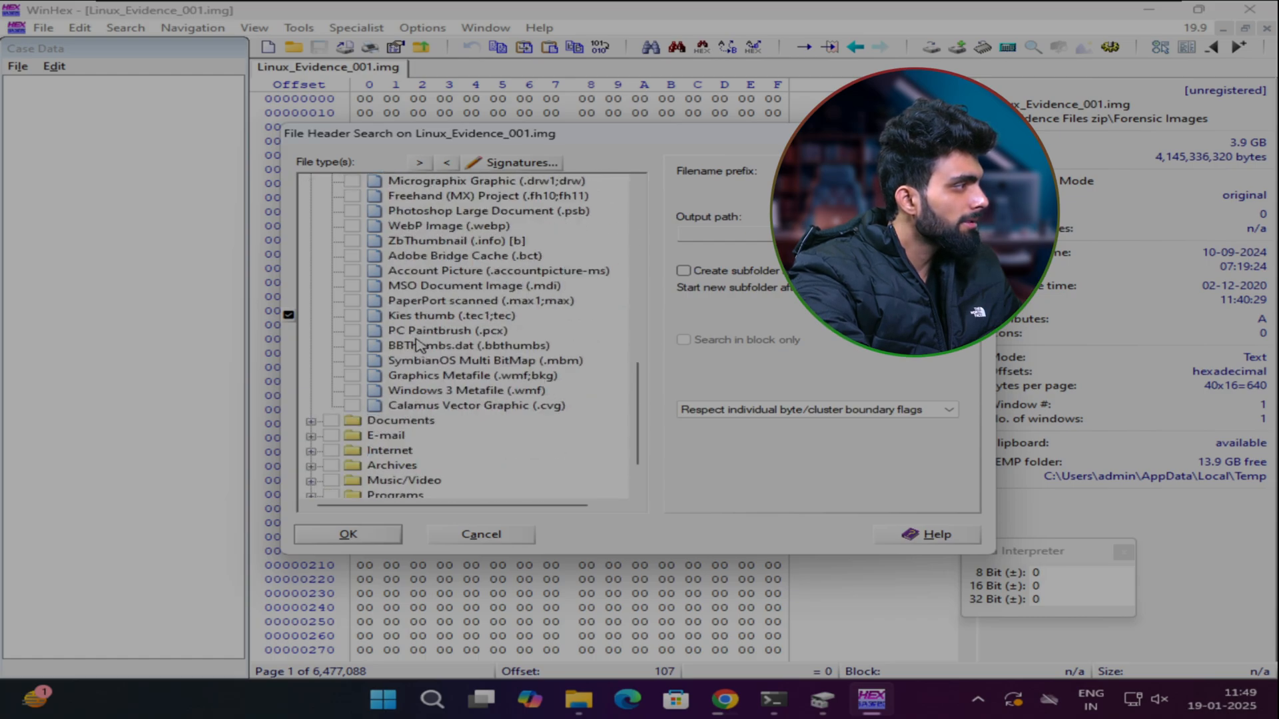
click(311, 421)
scroll(319, 413, down, 10)
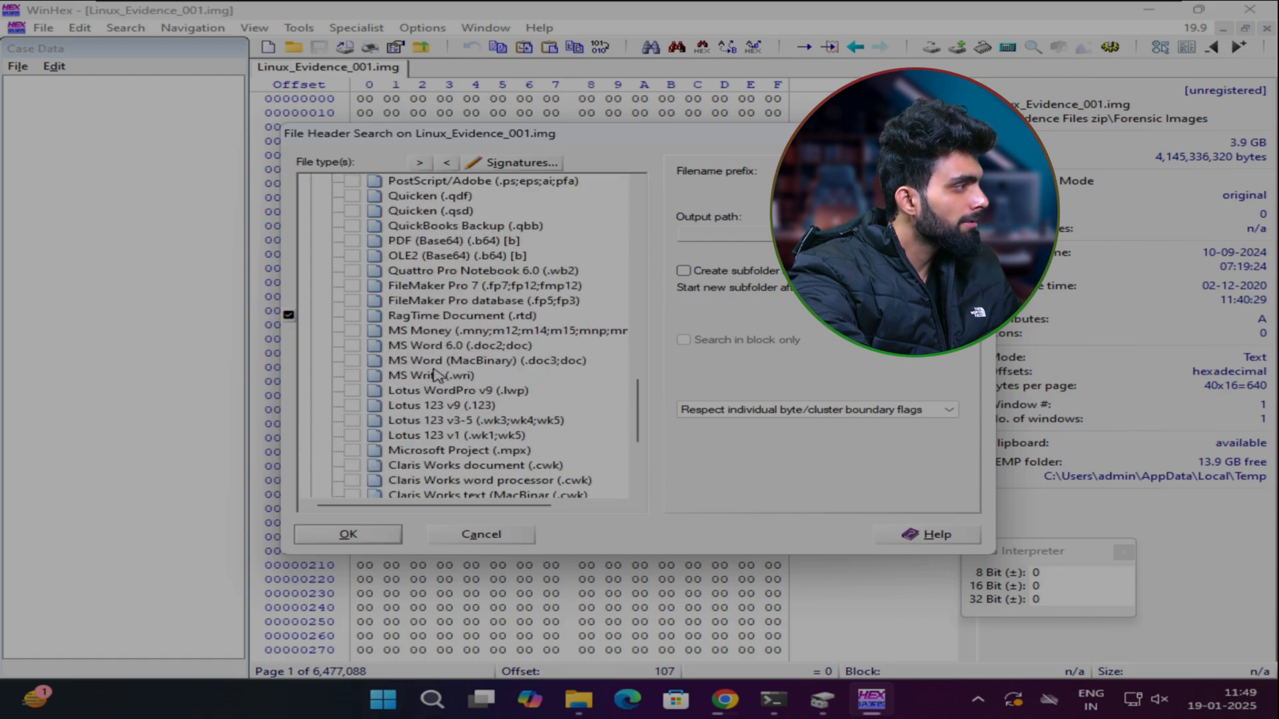
- Examine the recoverable file types listed under the E-mail, Internet and Archives categories of the file header search
click(311, 377)
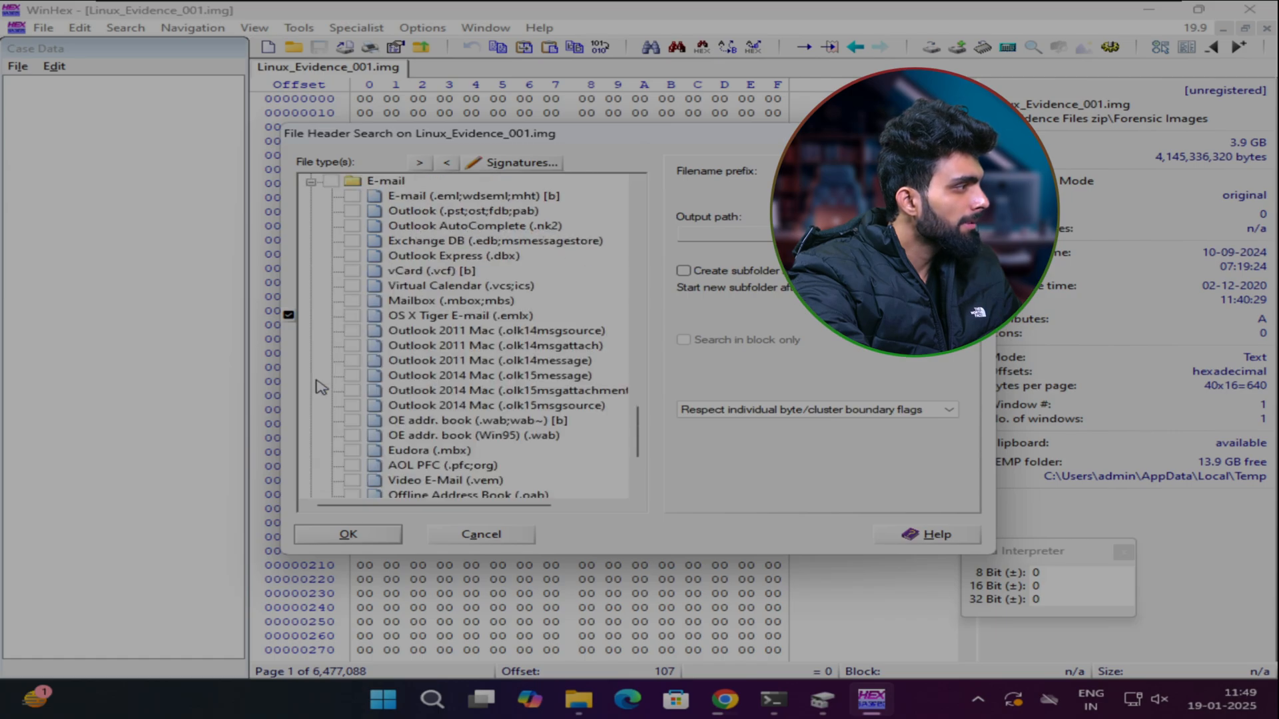
scroll(441, 372, down, 5)
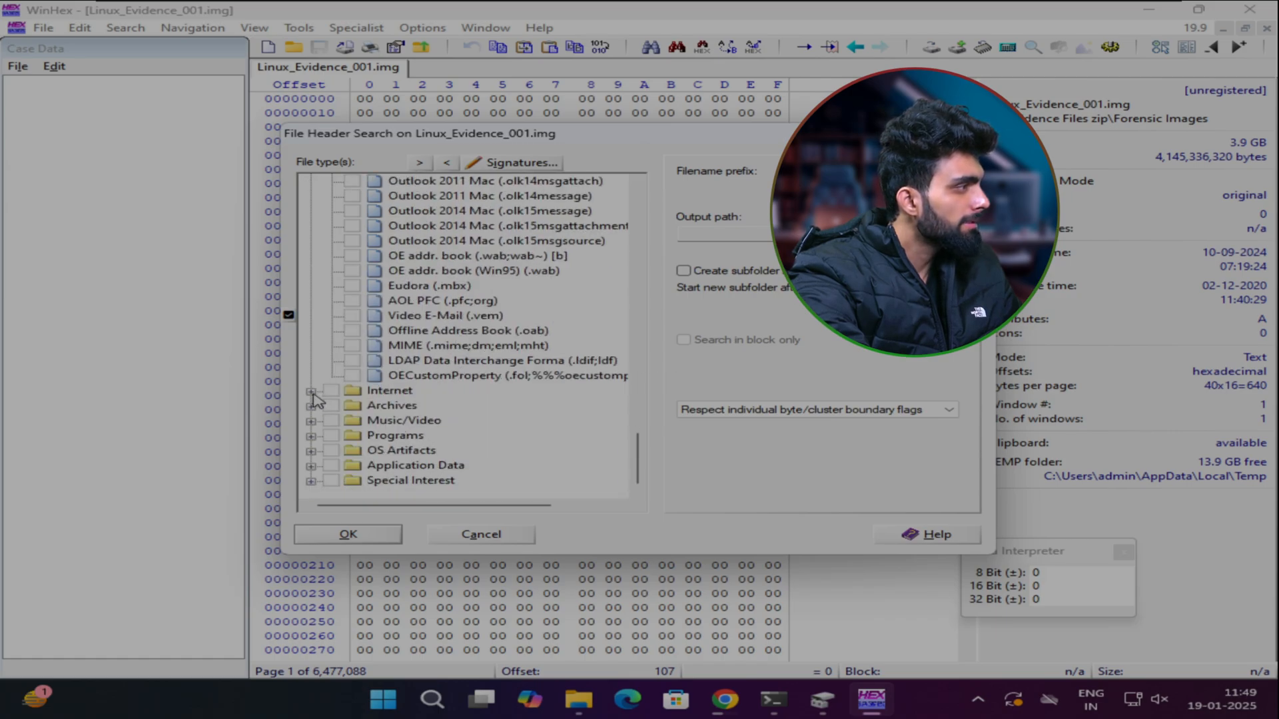
click(311, 391)
scroll(457, 362, down, 2)
scroll(445, 382, up, 2)
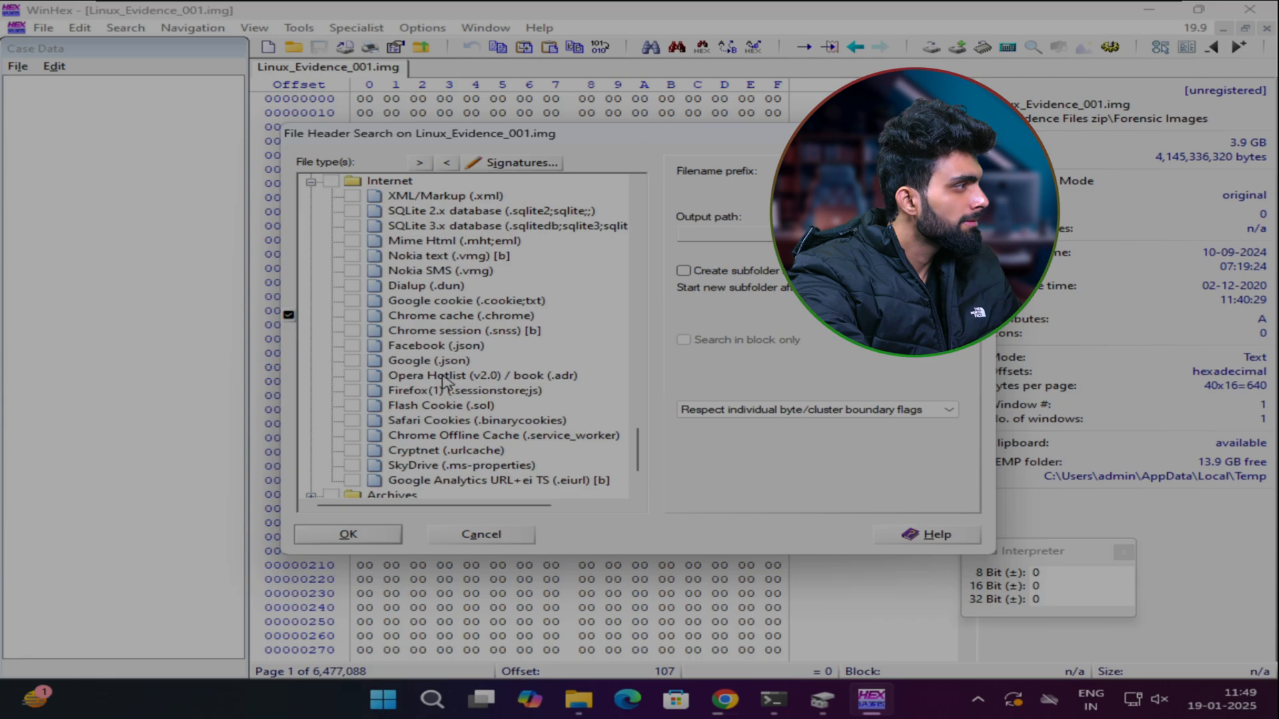
scroll(441, 382, down, 2)
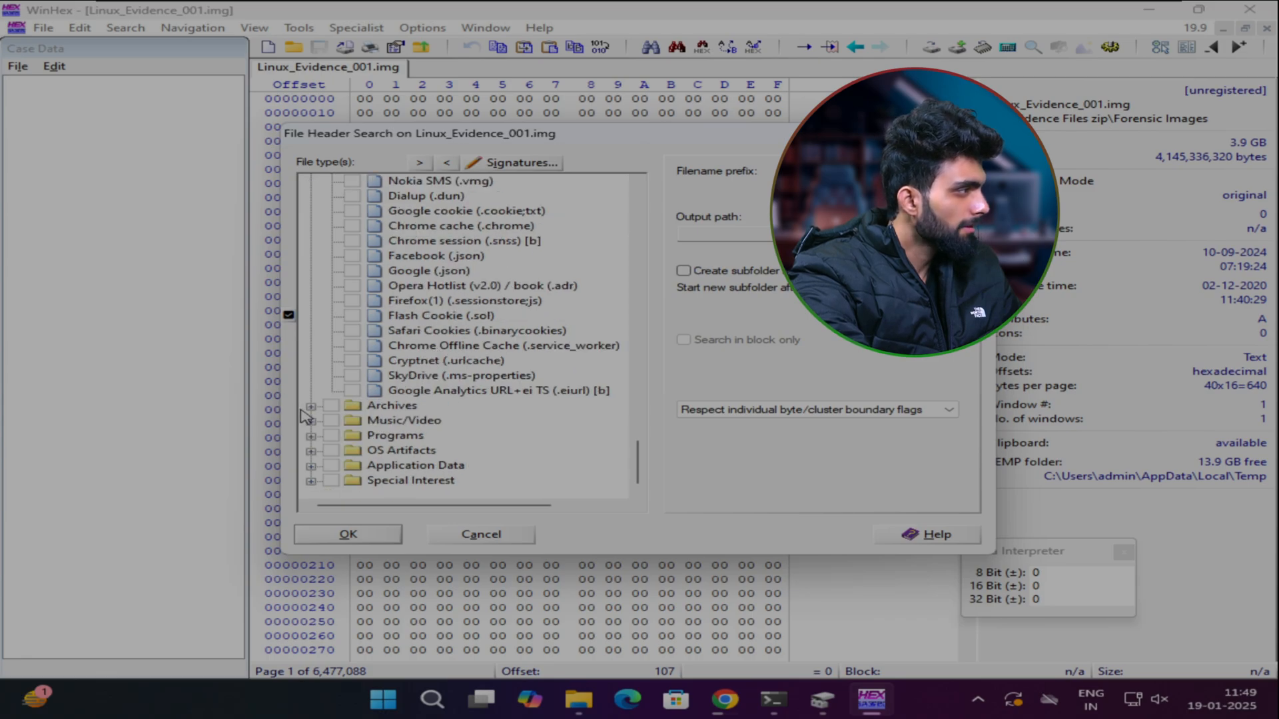
click(310, 405)
scroll(351, 429, down, 2)
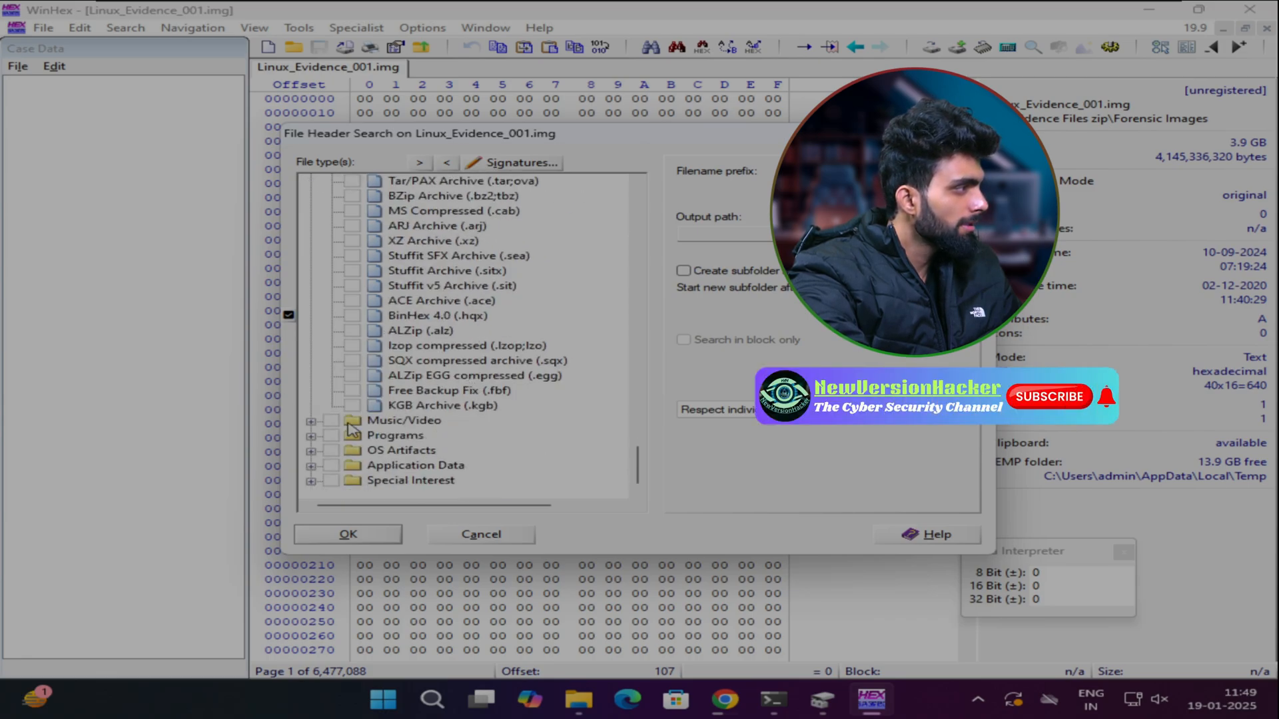
- Examine the recoverable file types listed under the Music/Video category of the file header search
click(311, 421)
scroll(439, 393, down, 7)
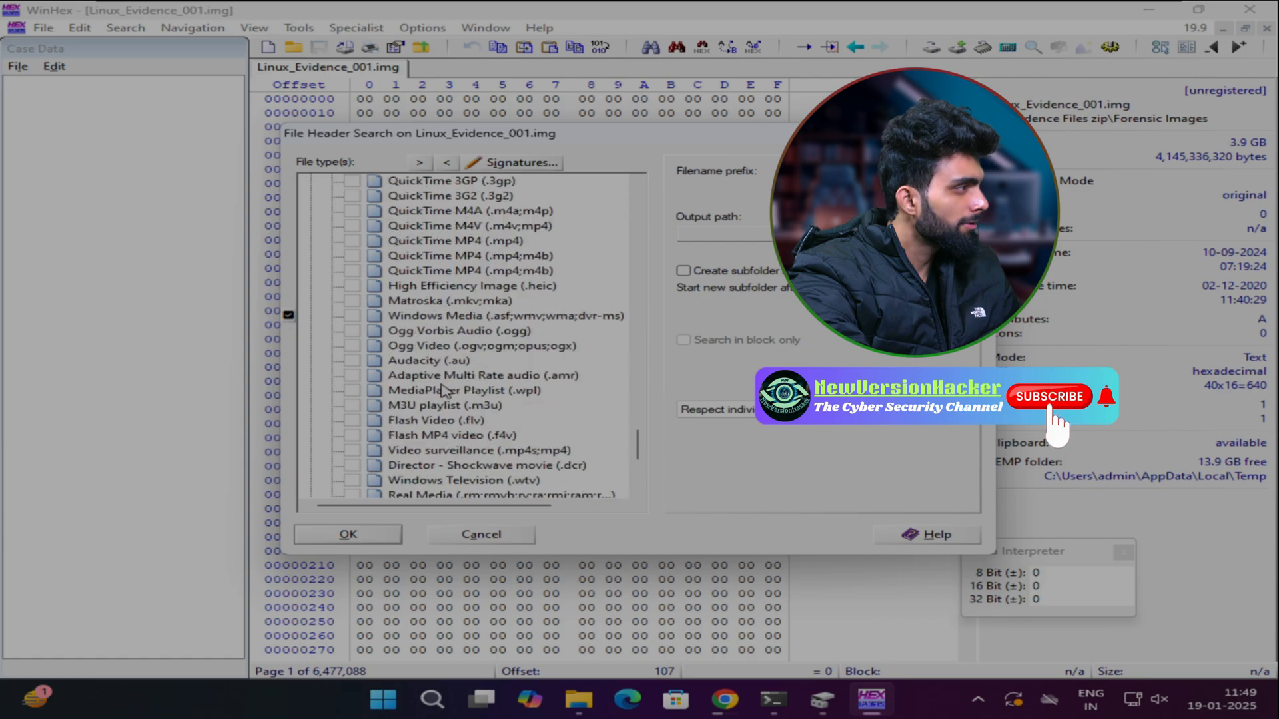
scroll(443, 389, down, 2)
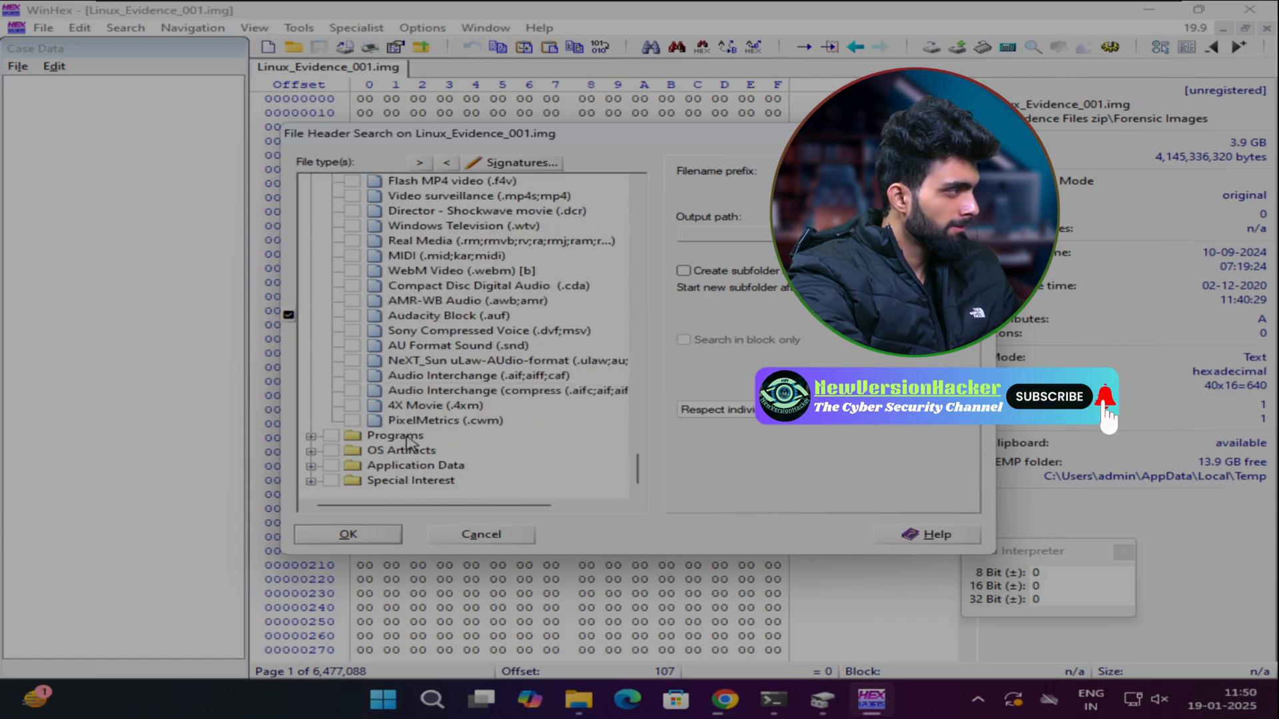
- Select JPEG, PNG, GIF and Thumbcache fragment under the Pictures category as the file types to recover
scroll(407, 442, up, 5)
scroll(408, 442, up, 6)
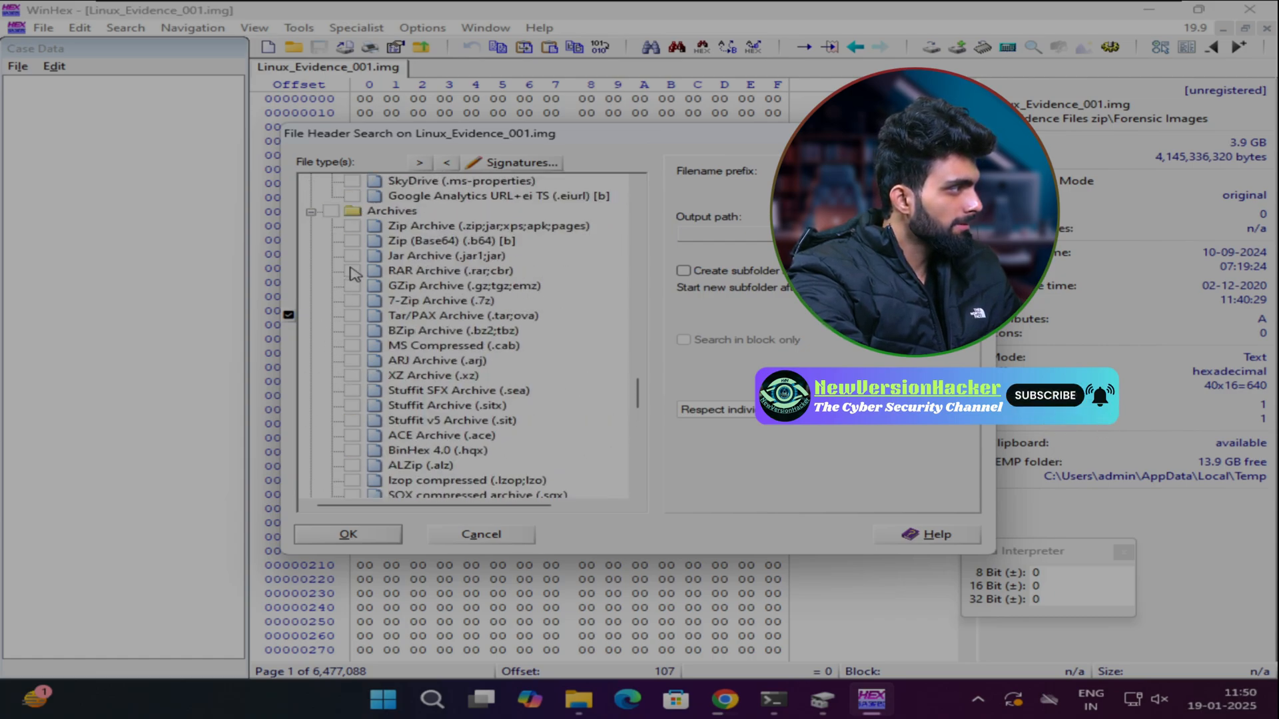
scroll(509, 379, up, 7)
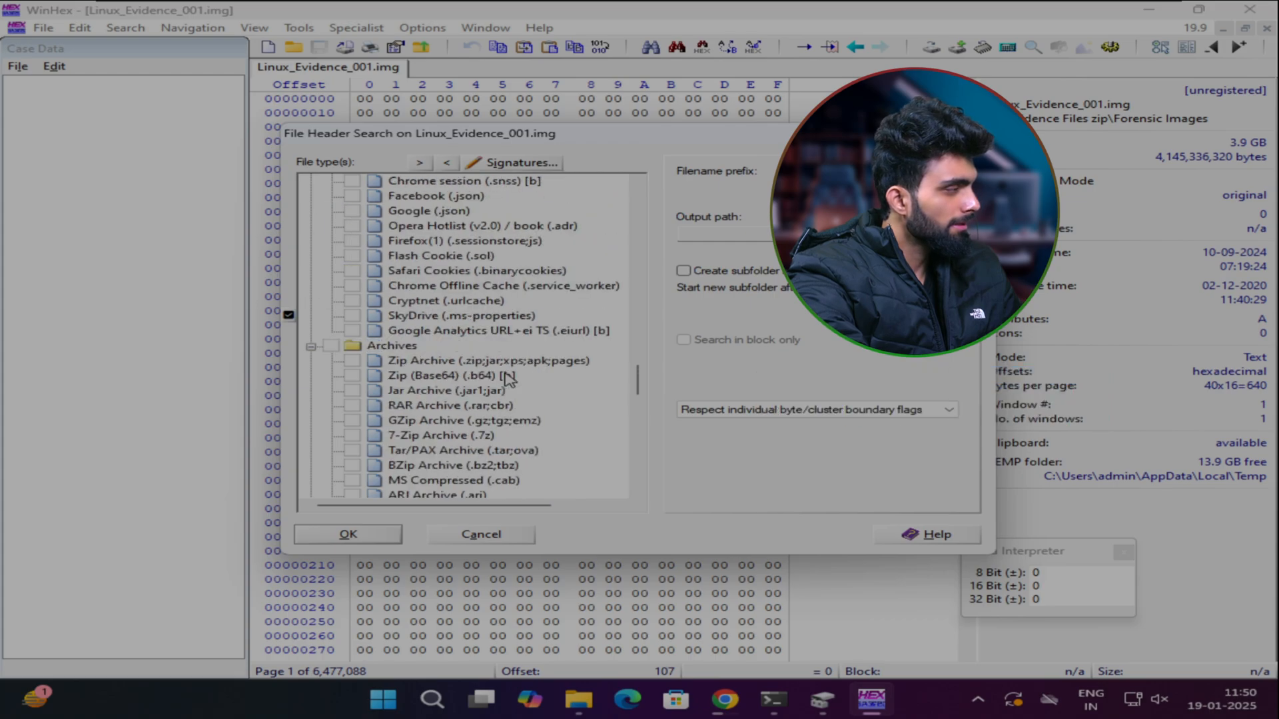
scroll(509, 380, up, 8)
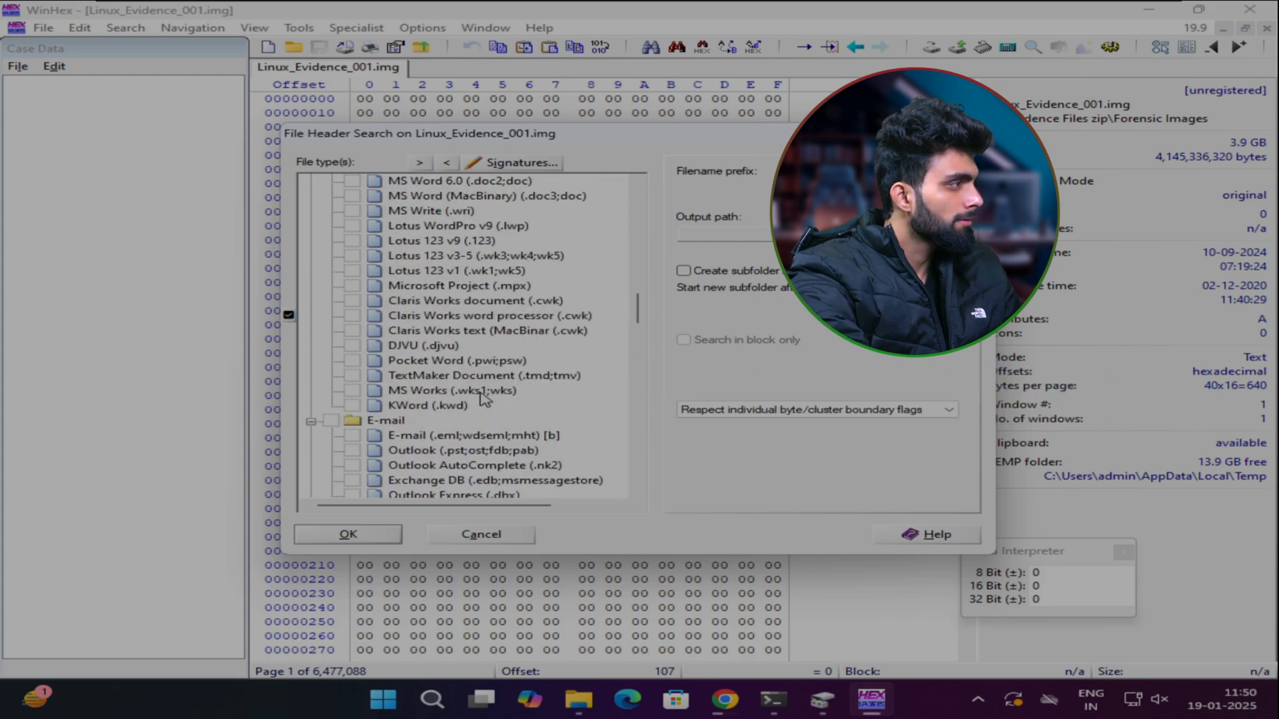
scroll(484, 395, up, 8)
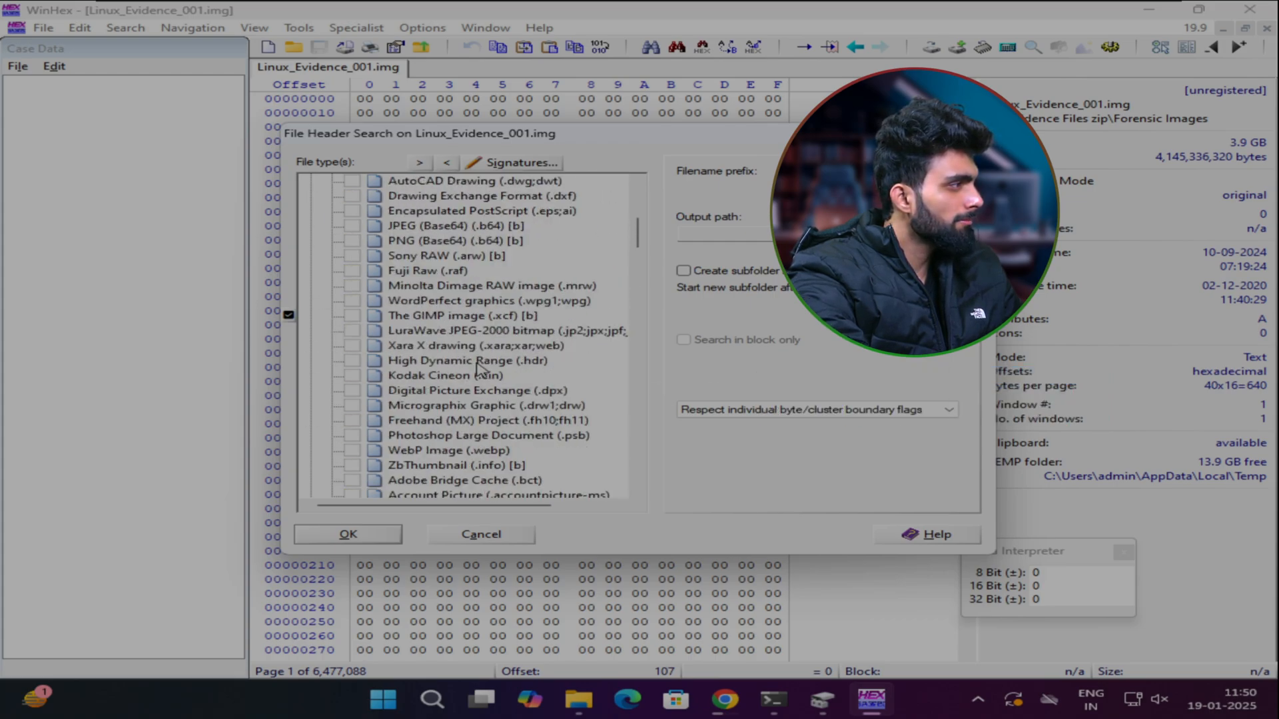
scroll(485, 365, up, 1)
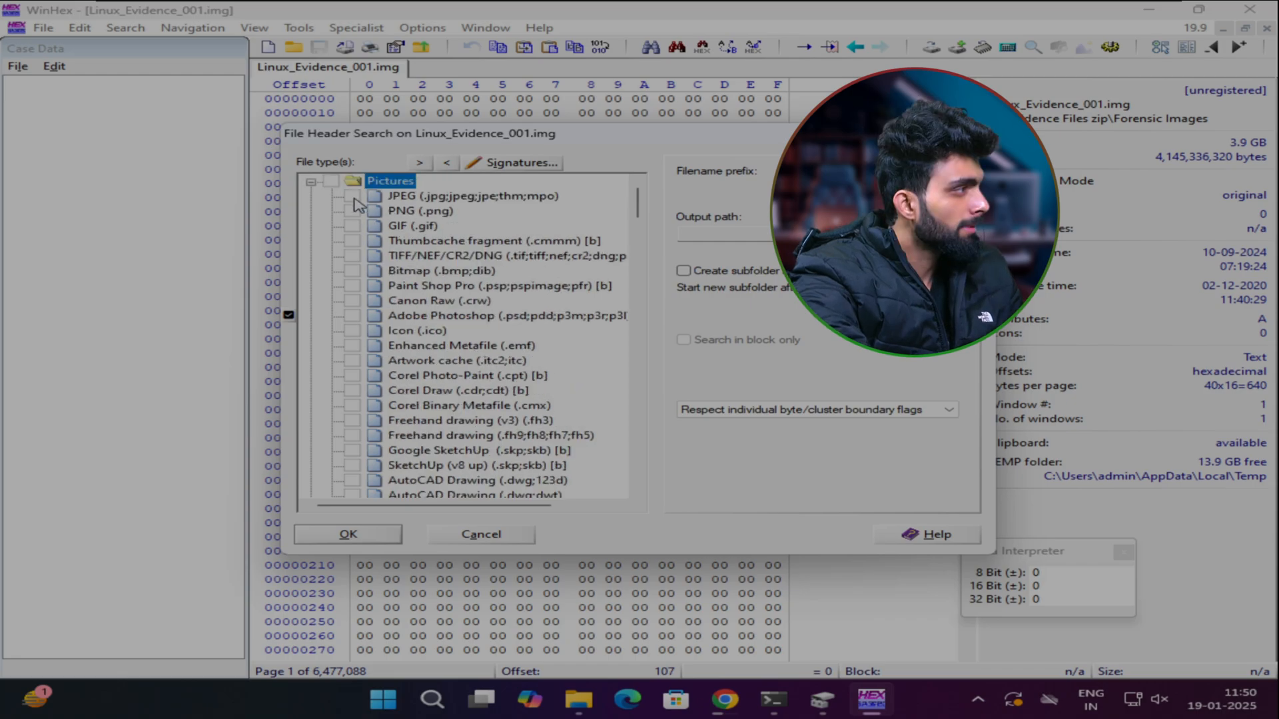
click(352, 197)
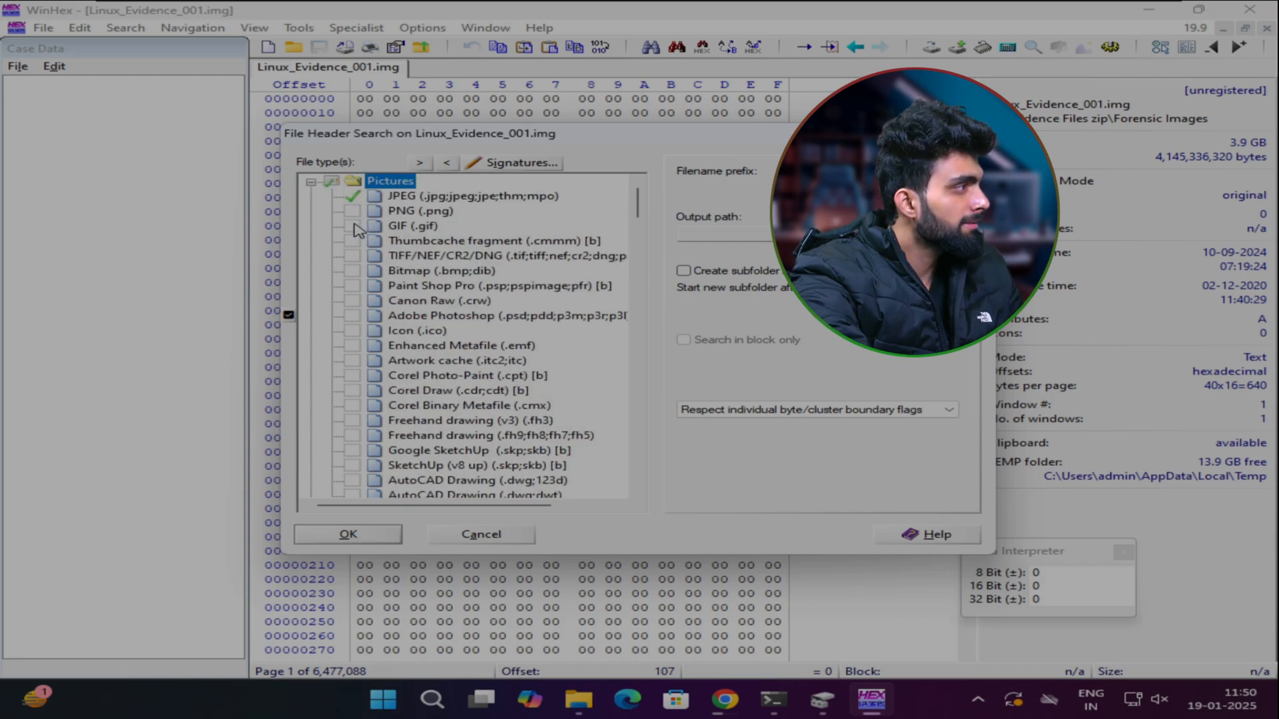
click(353, 211)
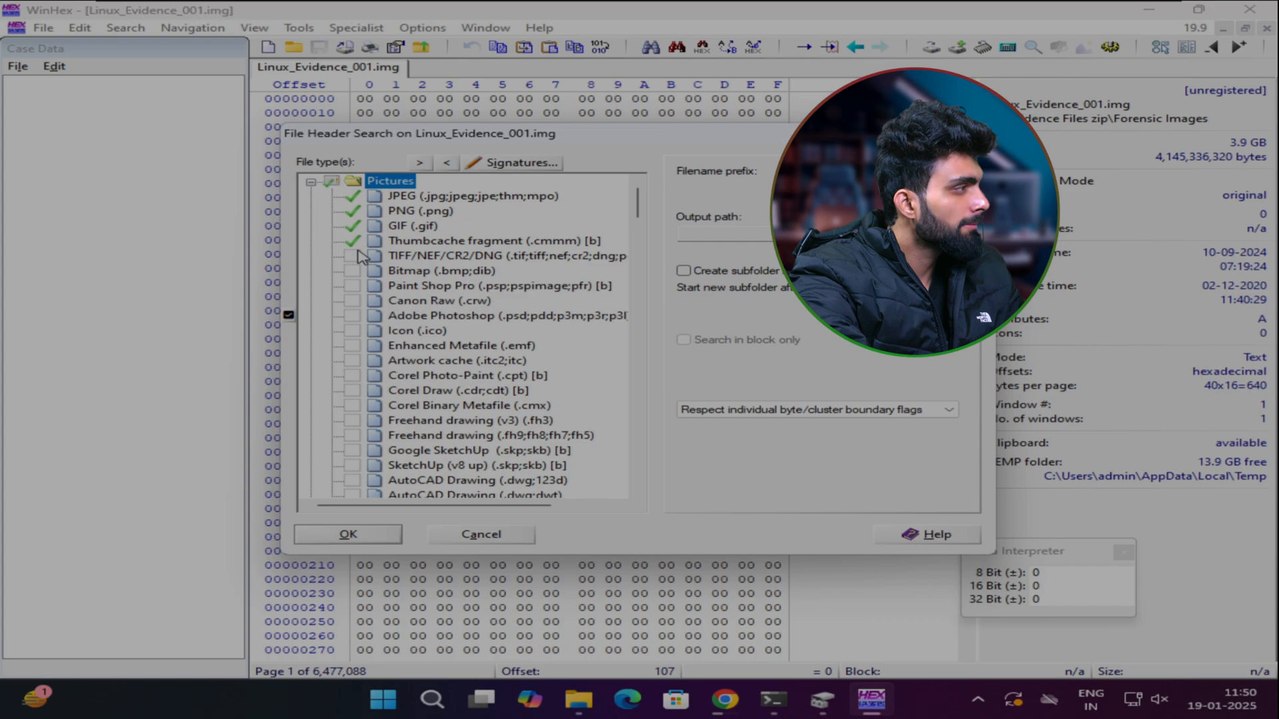
- Set the Desktop as the target folder for the recovered files and start the file recovery by type
click(355, 538)
click(363, 539)
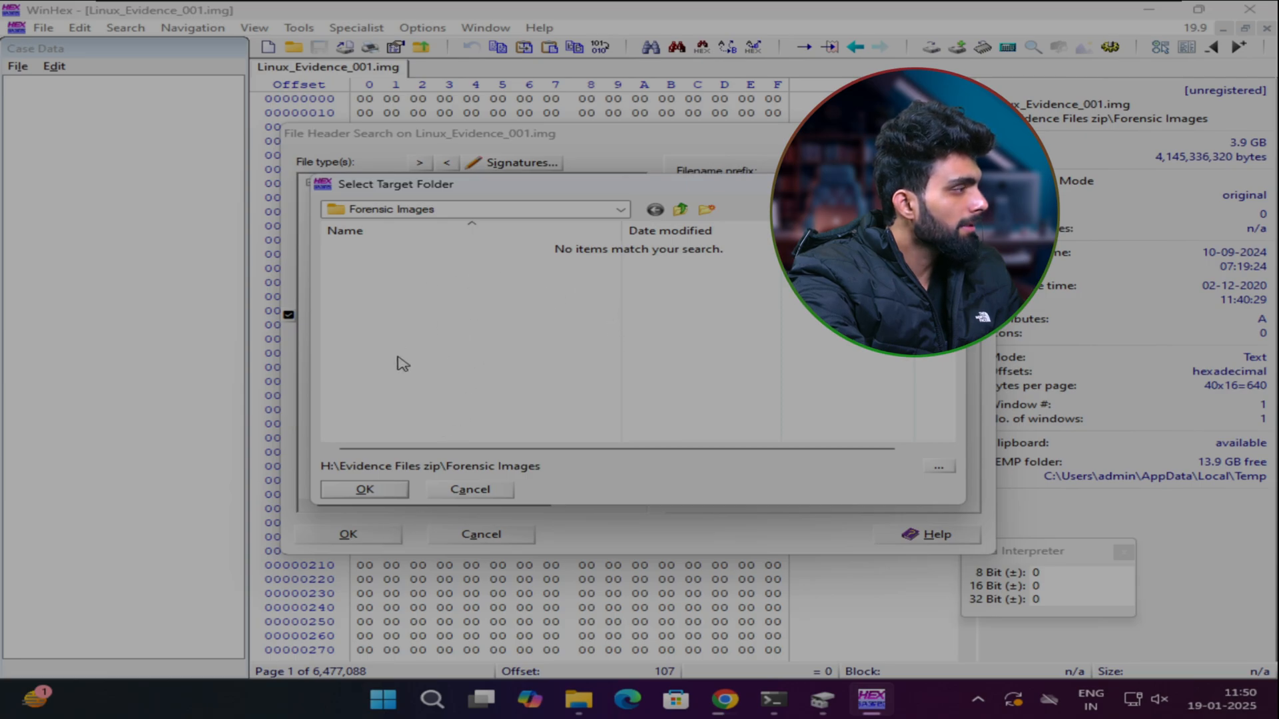
click(620, 209)
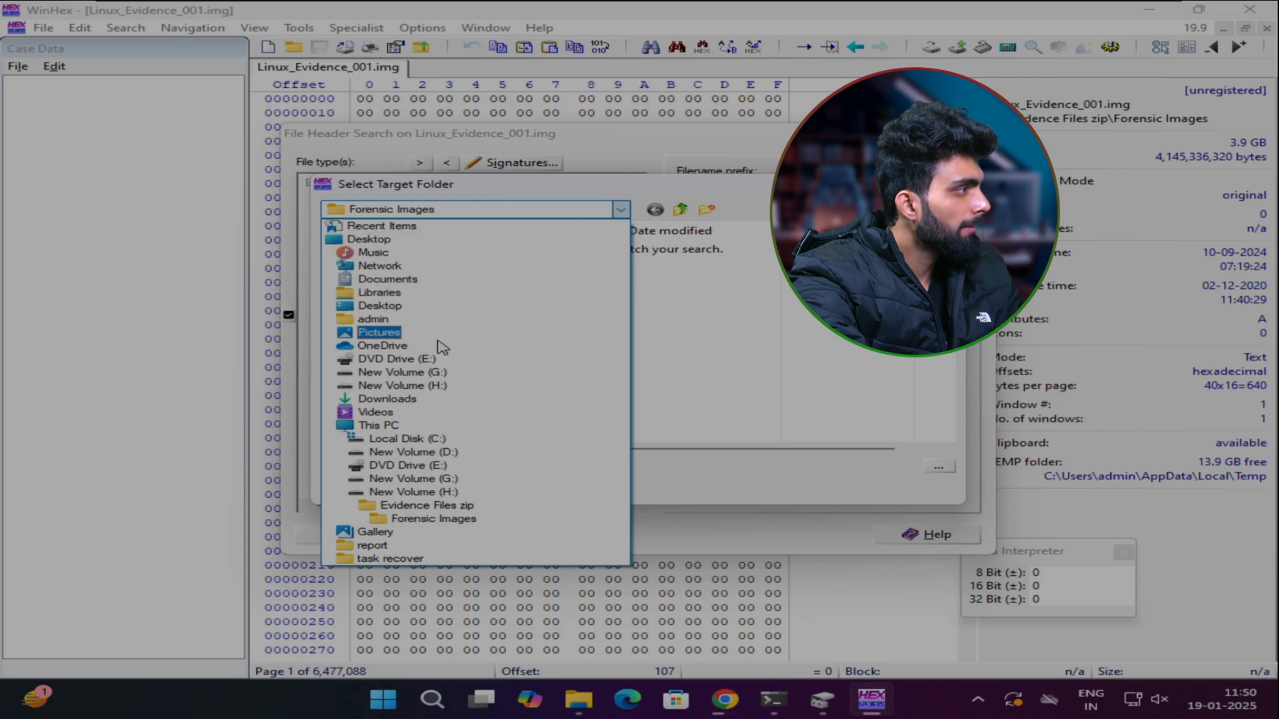
click(416, 306)
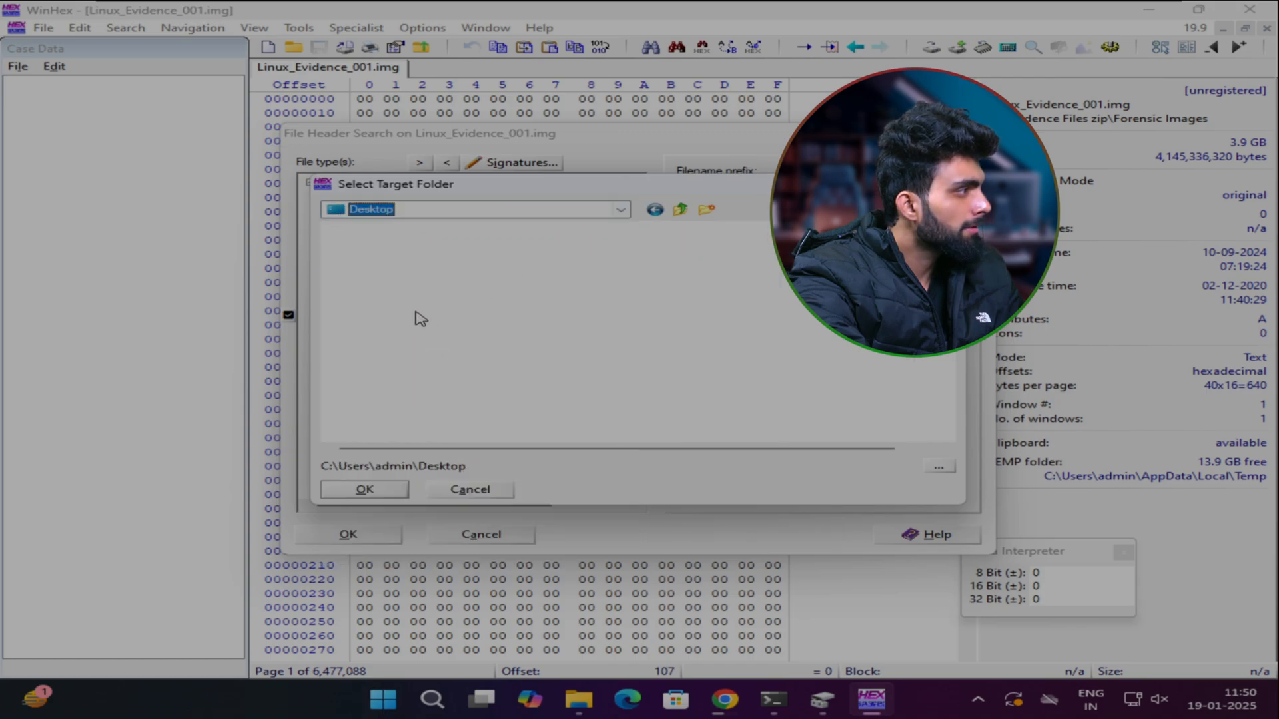
click(379, 492)
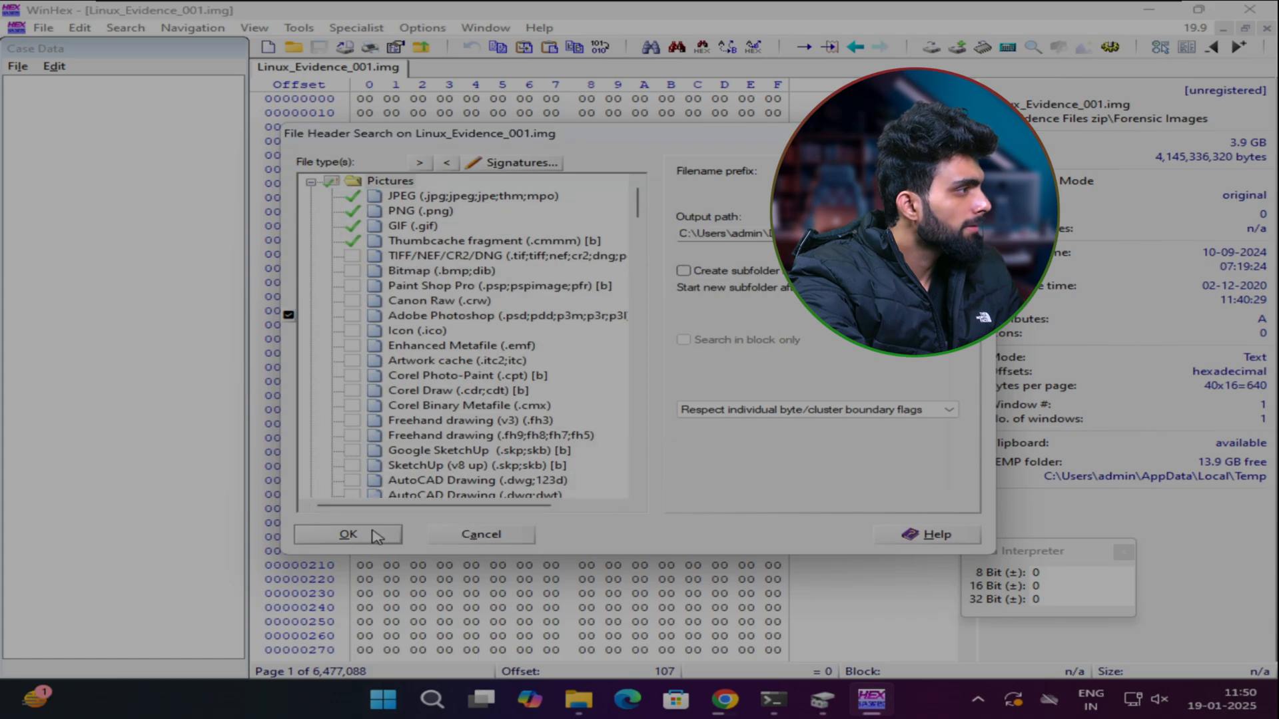
click(348, 535)
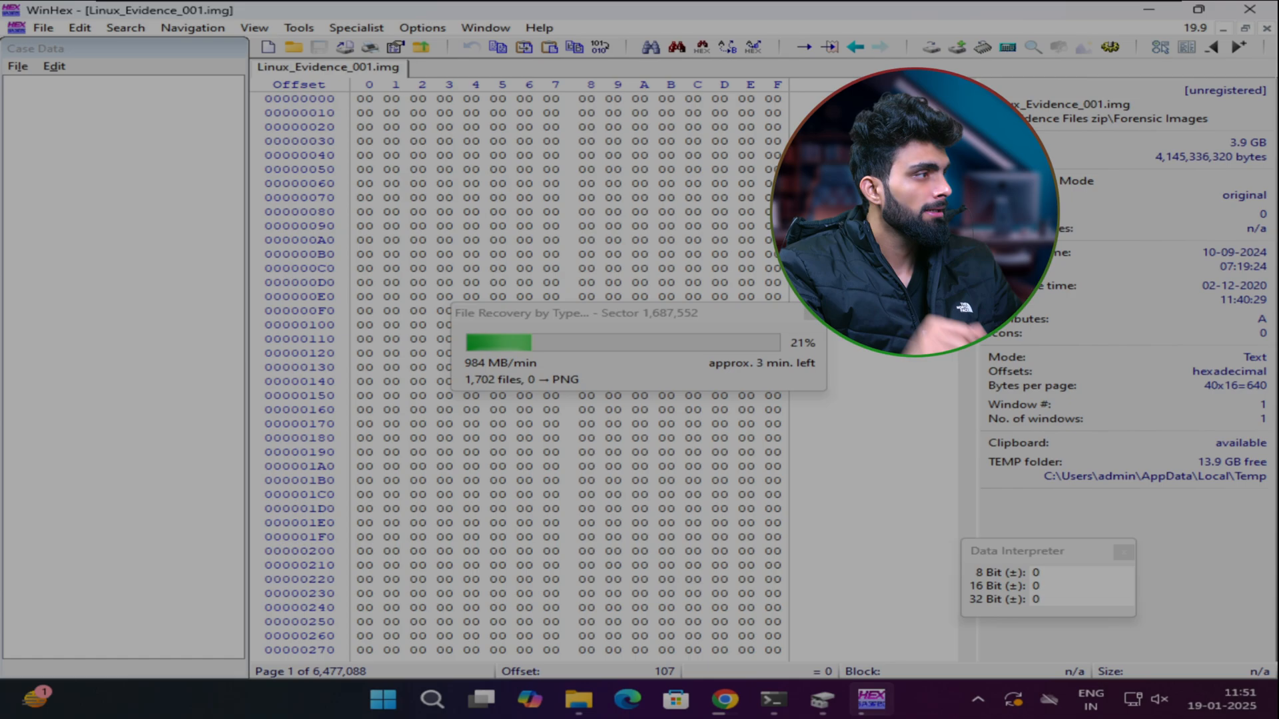
- Close the recovery summary, view the recovered picture files on the desktop and return to WinHex
click(1140, 12)
click(1140, 12)
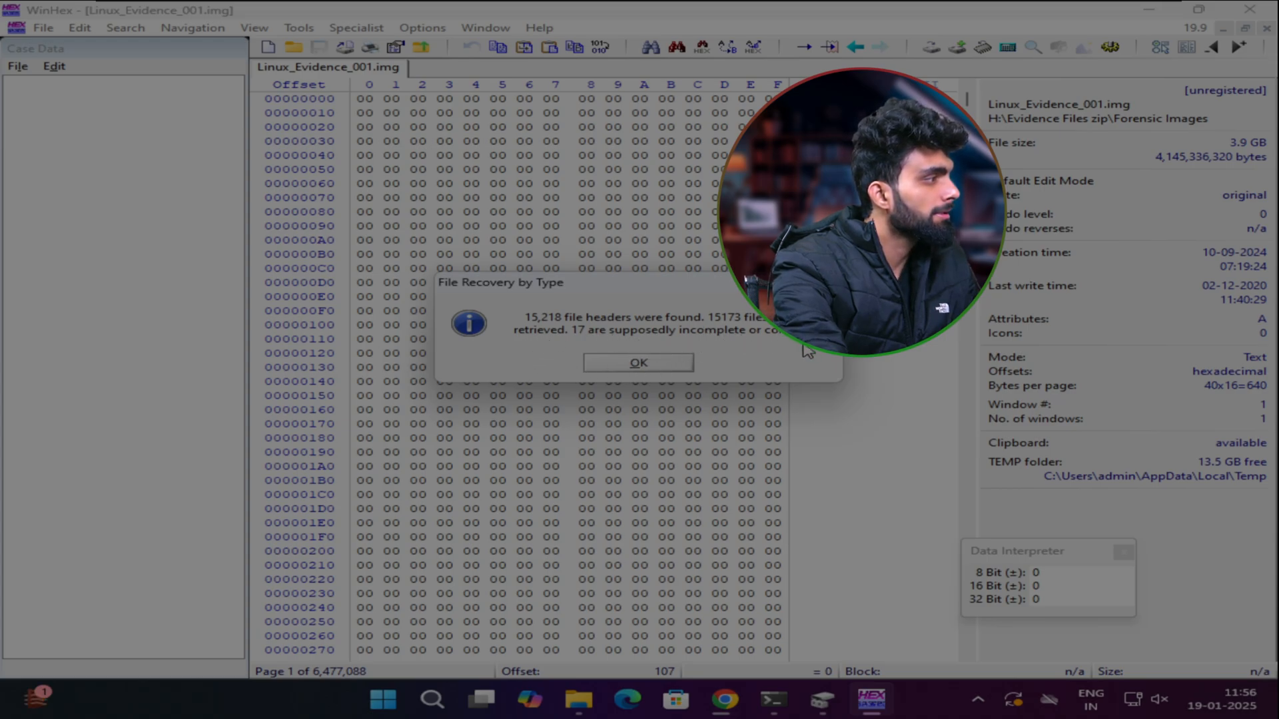
click(662, 373)
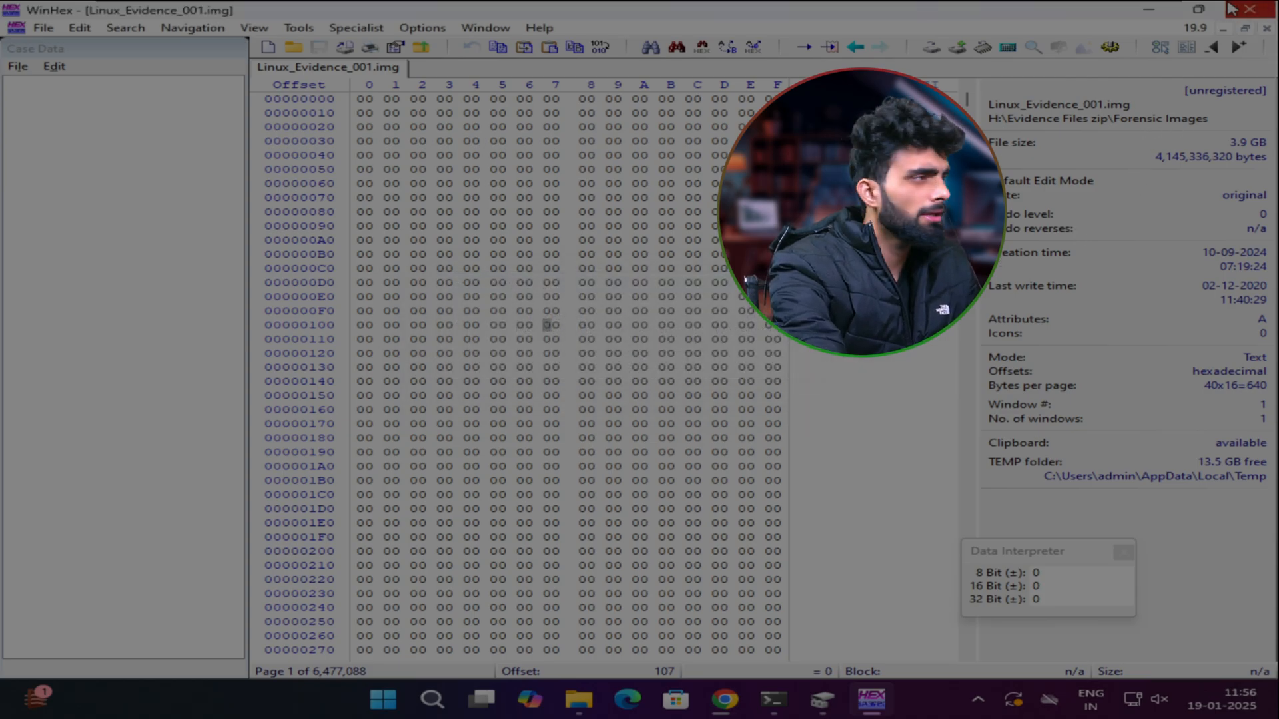
click(1150, 12)
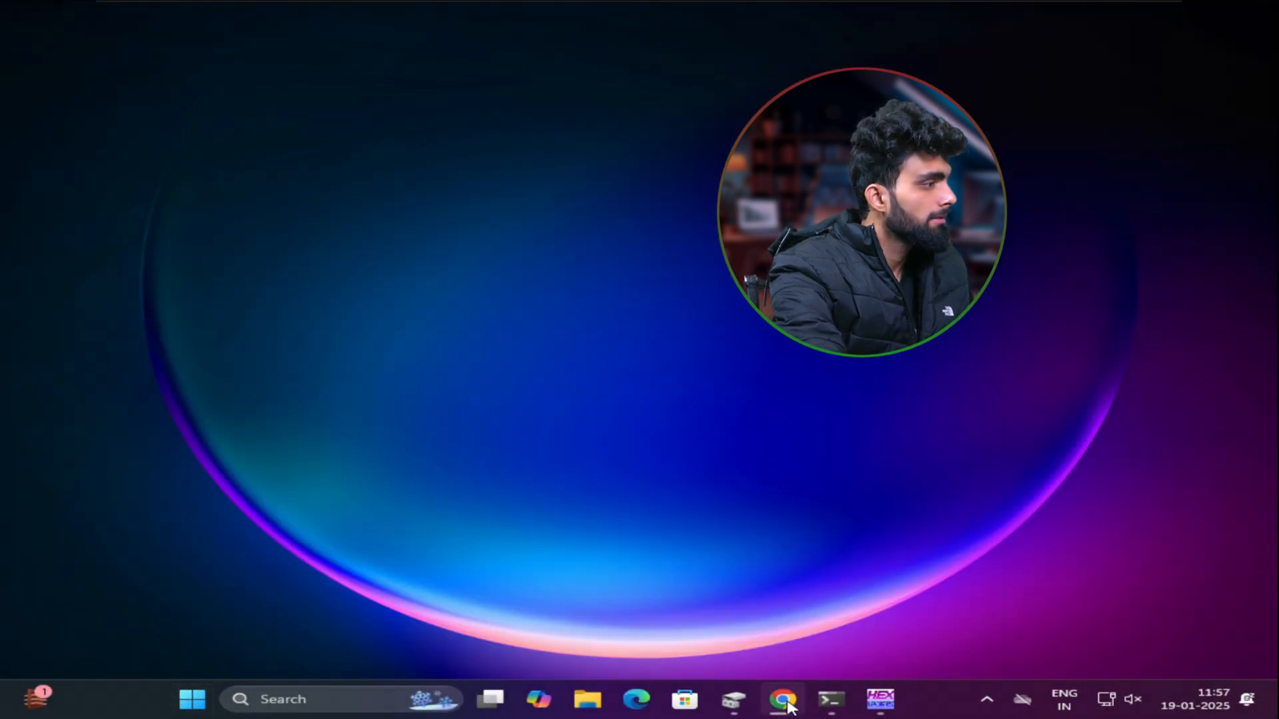
mouse_move(789, 706)
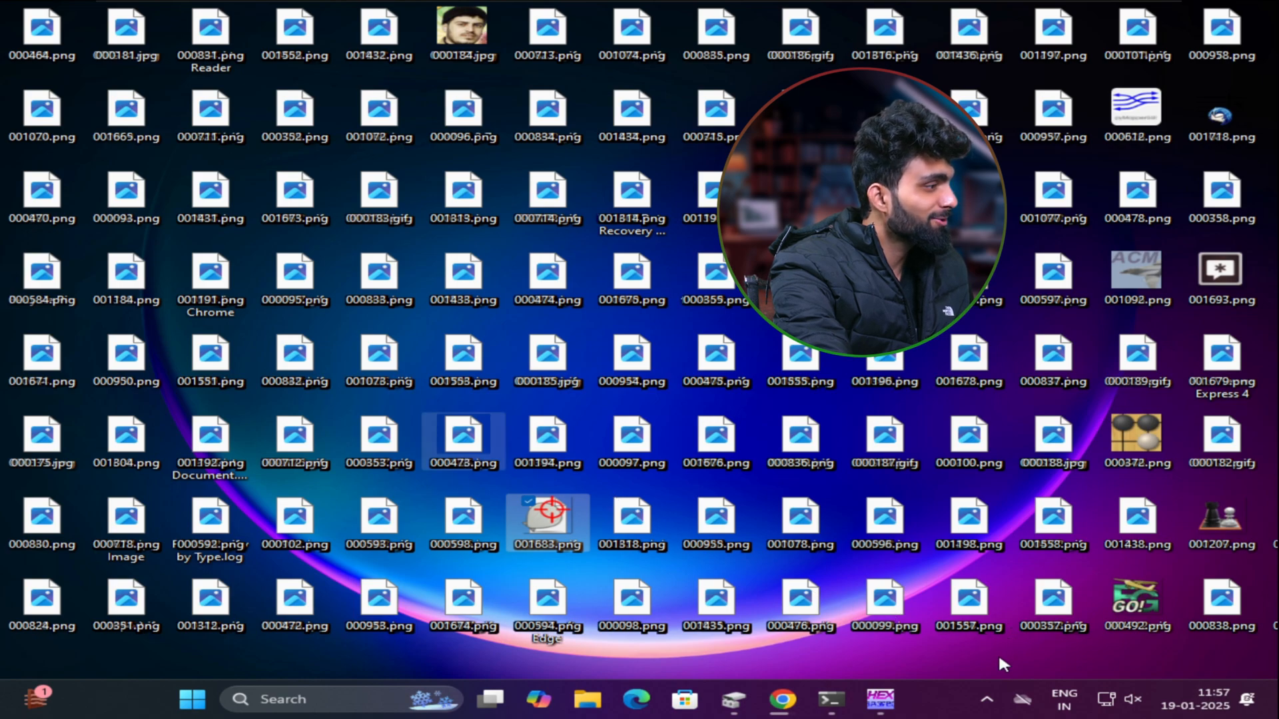
click(882, 702)
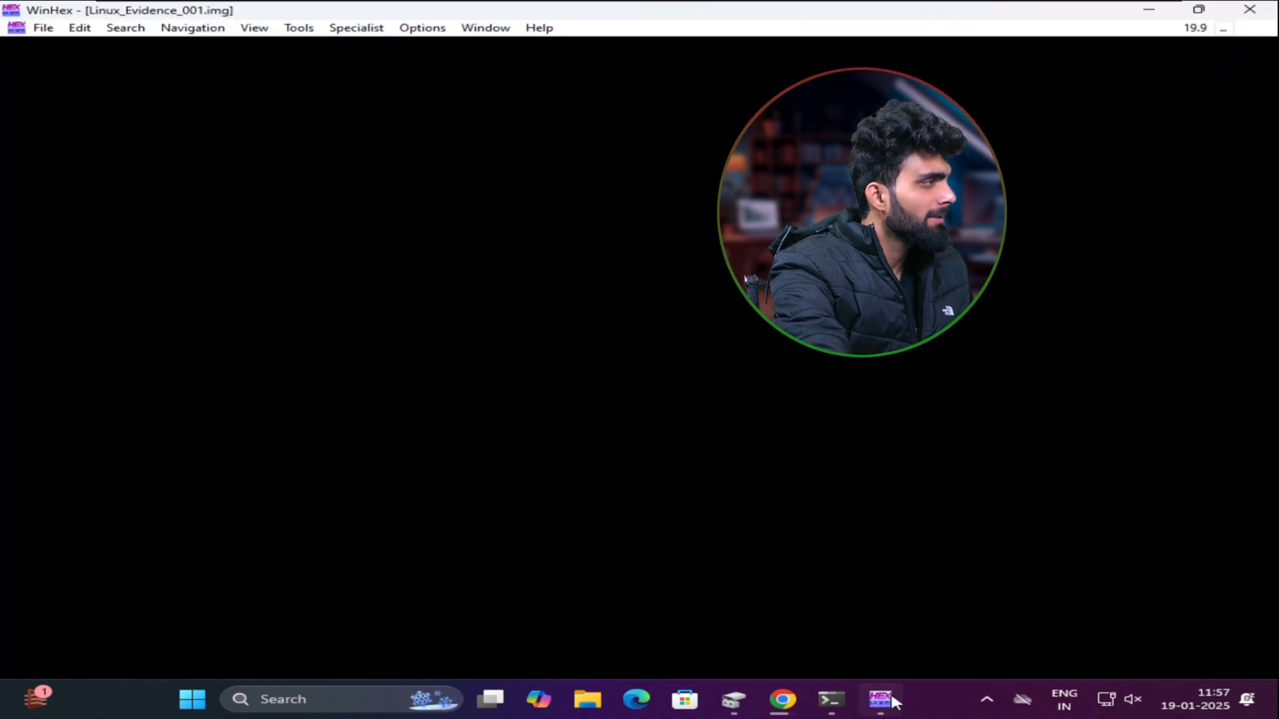
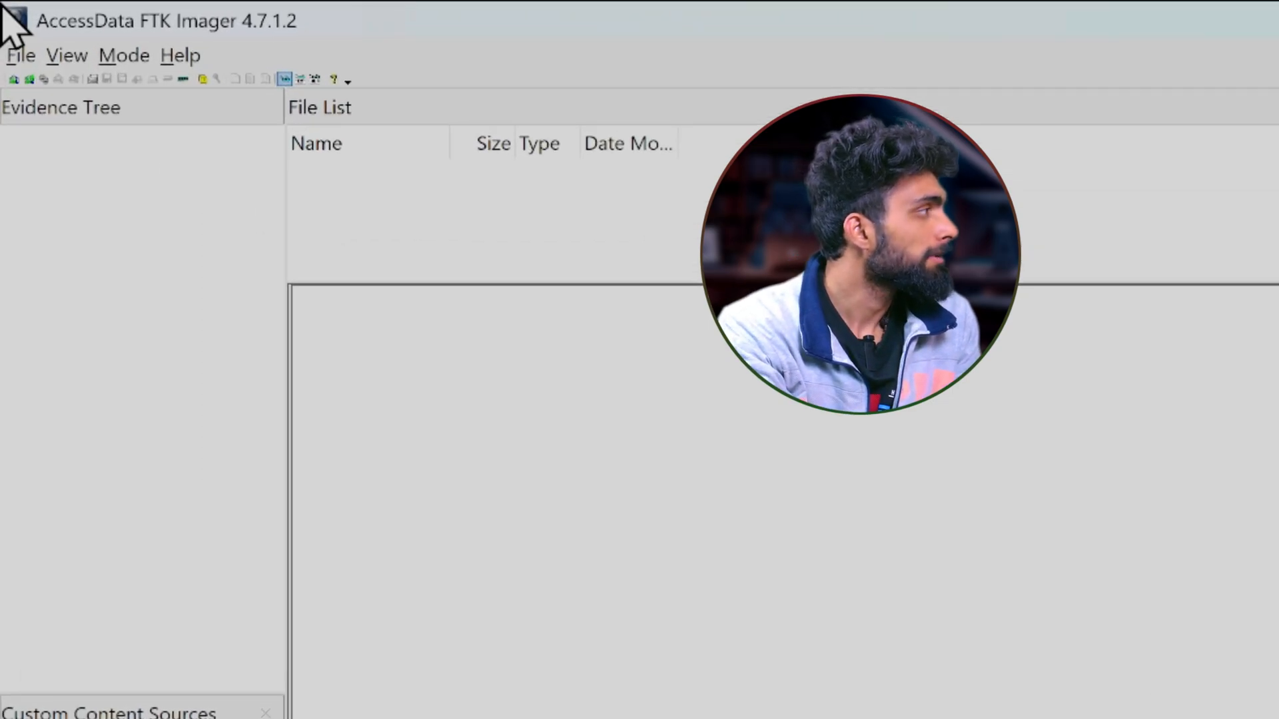
- Switch to FTK Imager, start a disk image of \\.\PHYSICALDRIVE0 and begin adding an image destination
click(38, 54)
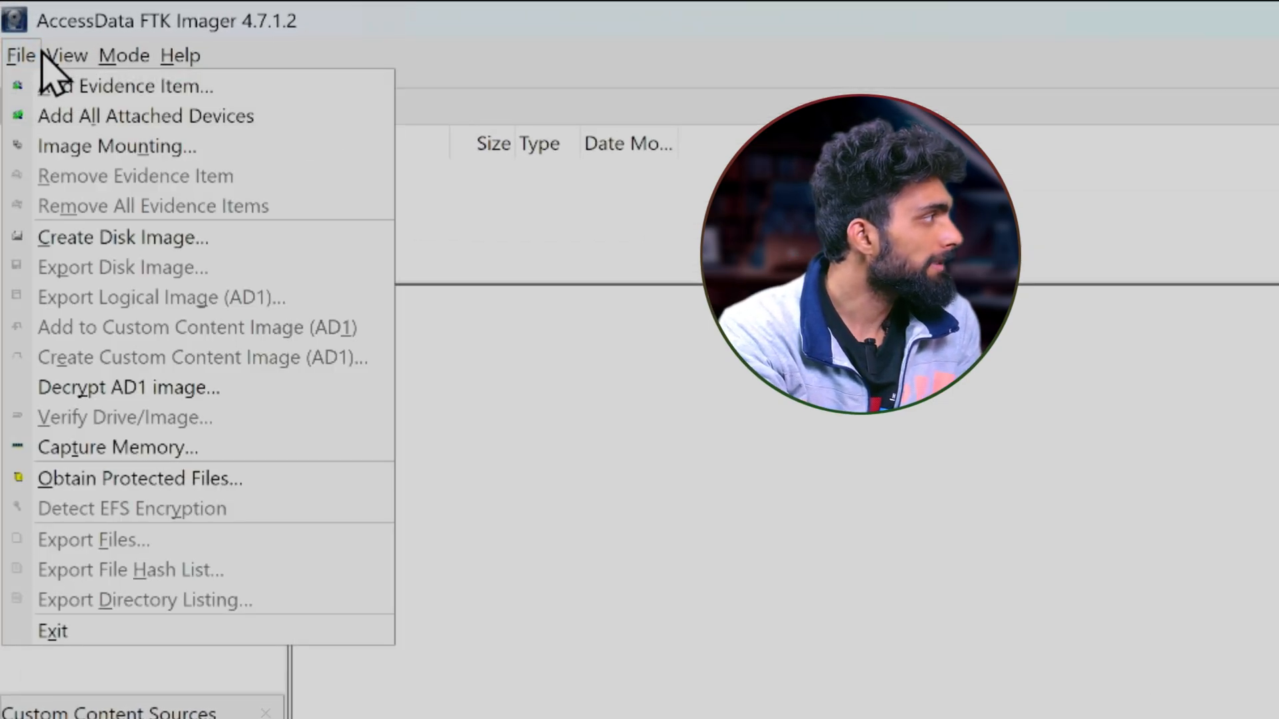
click(70, 247)
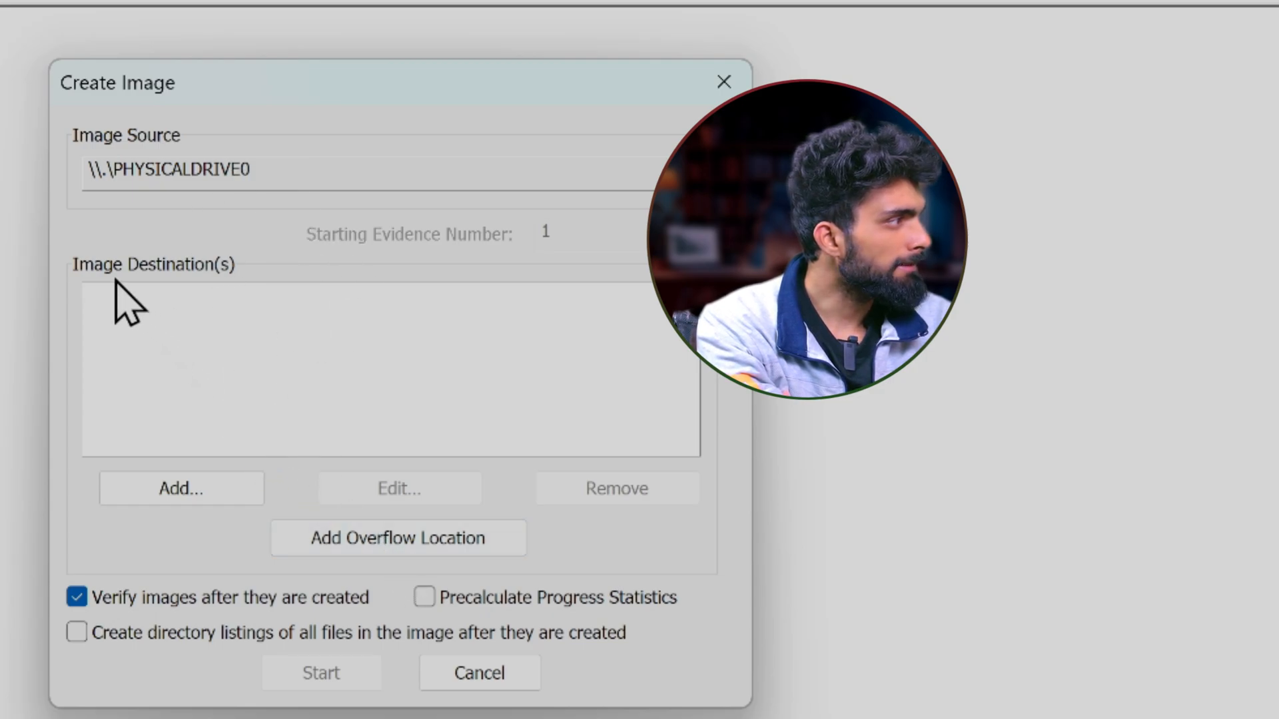
click(192, 489)
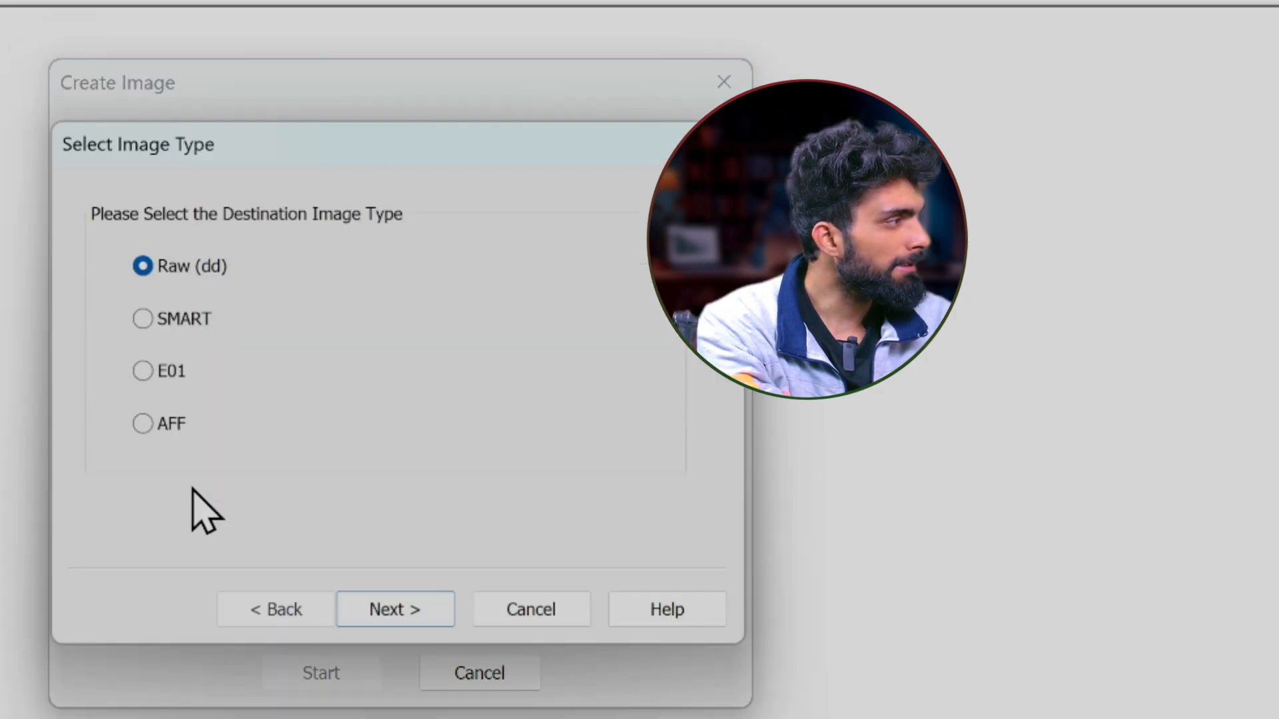
click(733, 139)
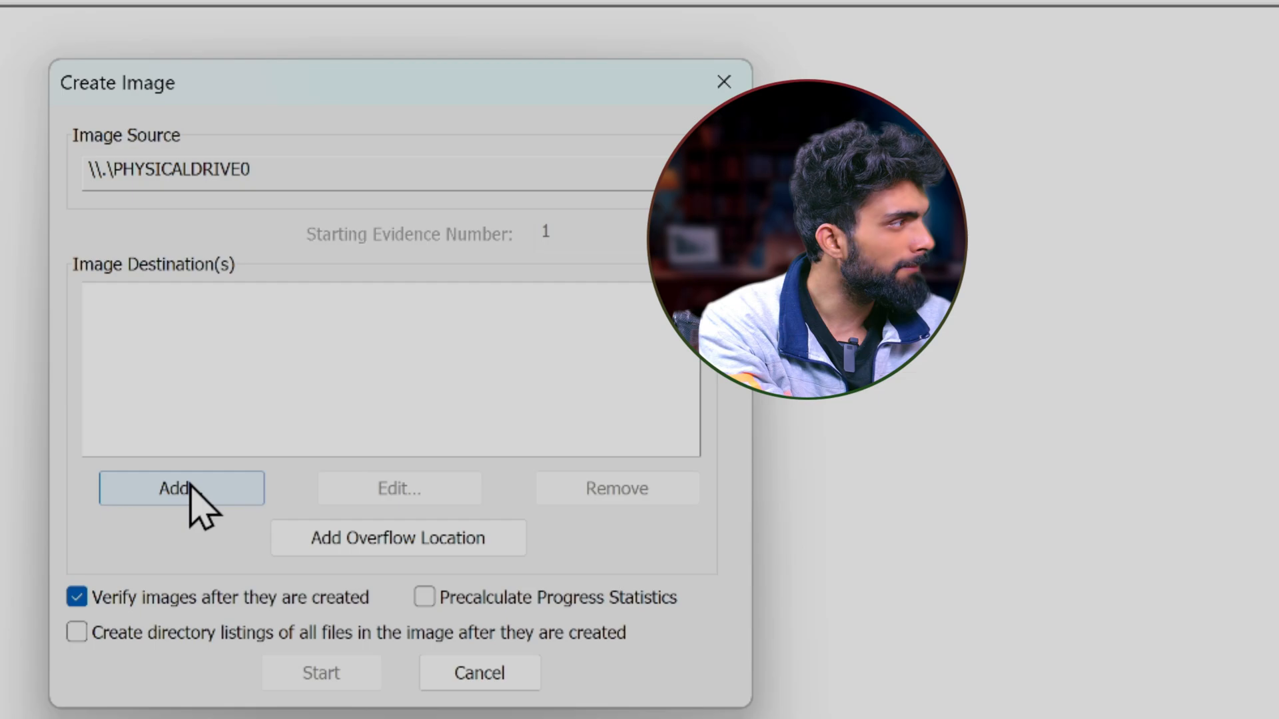
click(196, 494)
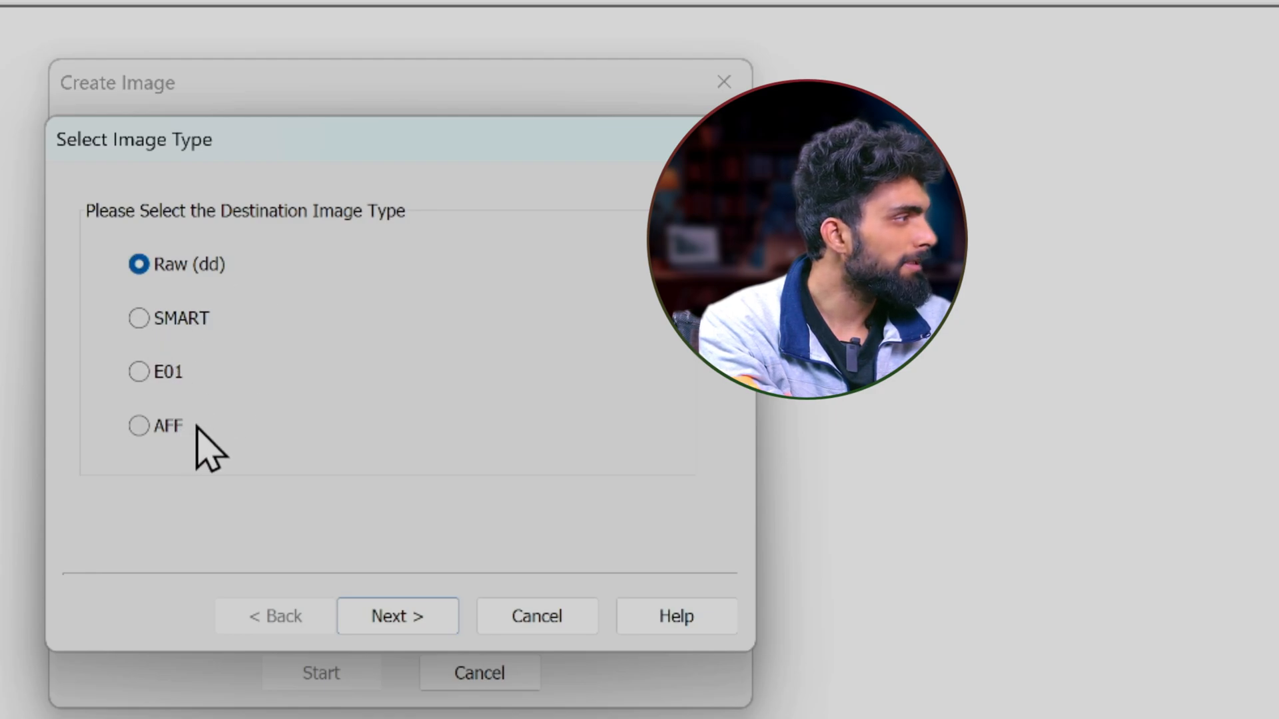
- Choose E01 as the destination image type and continue to the evidence item information
click(139, 317)
click(146, 371)
click(170, 424)
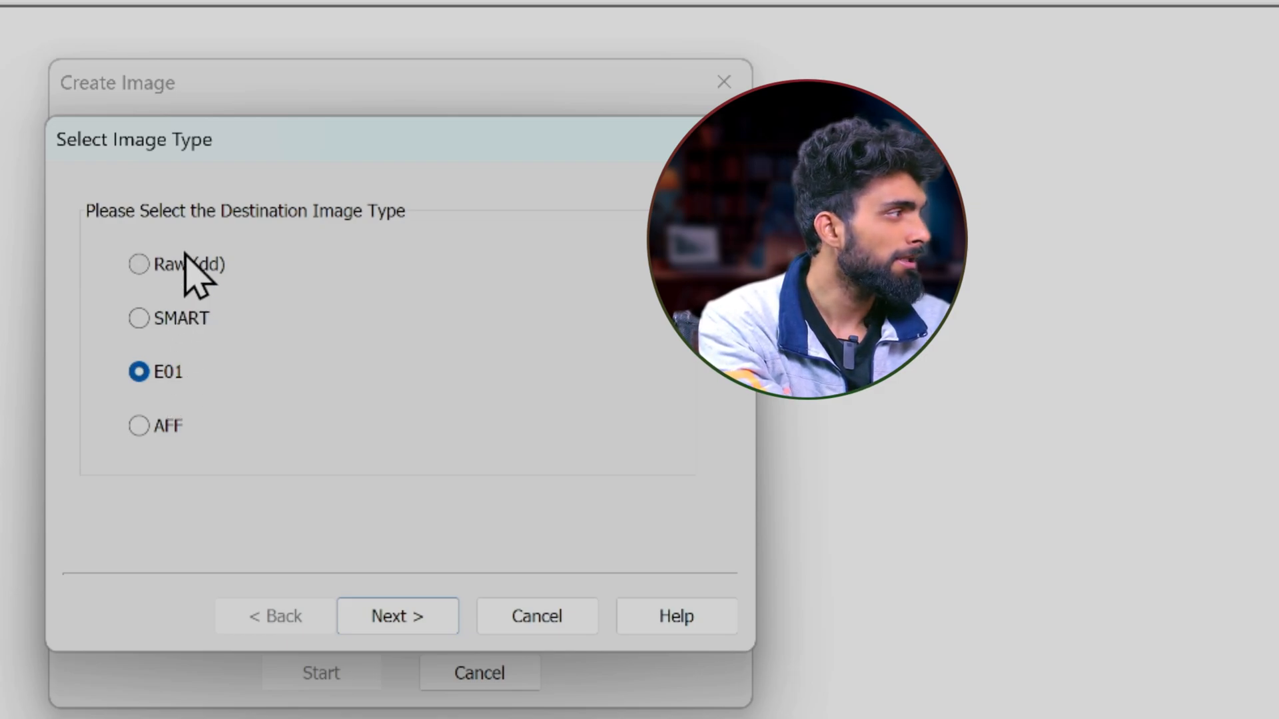
click(178, 318)
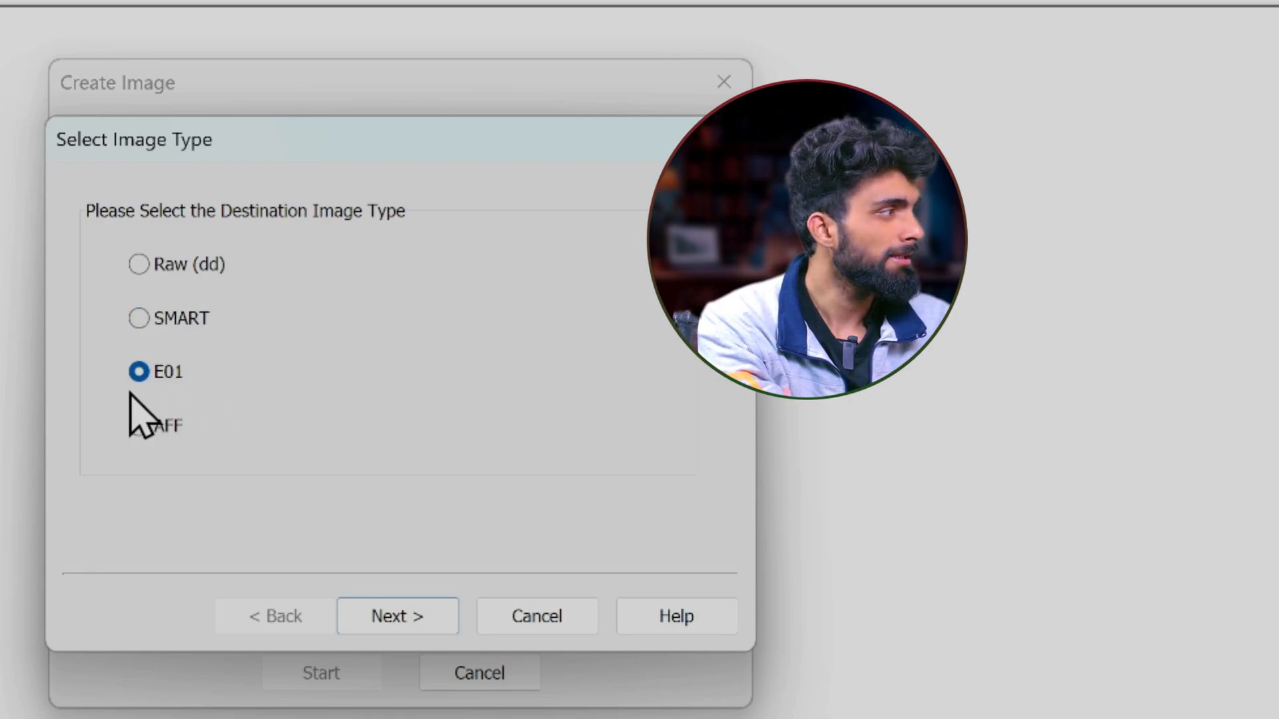
click(413, 620)
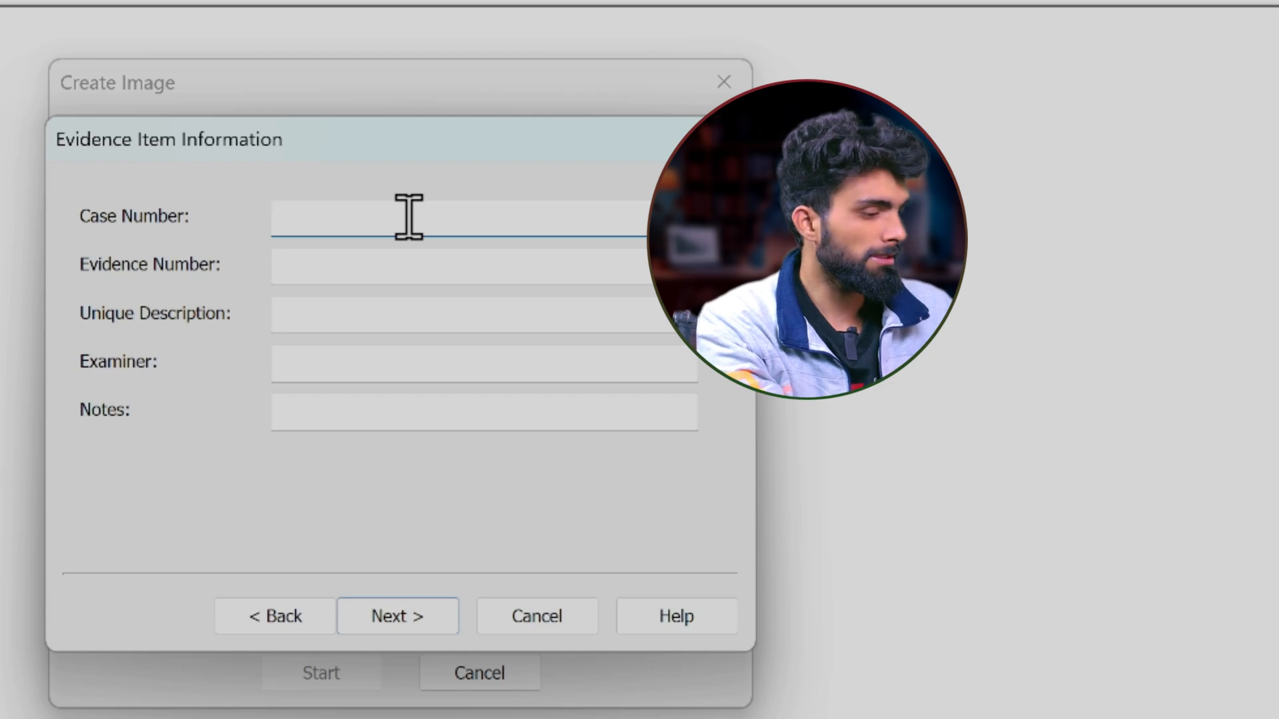
- Enter case number 1, evidence number 10, unique description kl and the examiner's name, leave the notes empty and continue to the image destination
click(407, 263)
text(10)
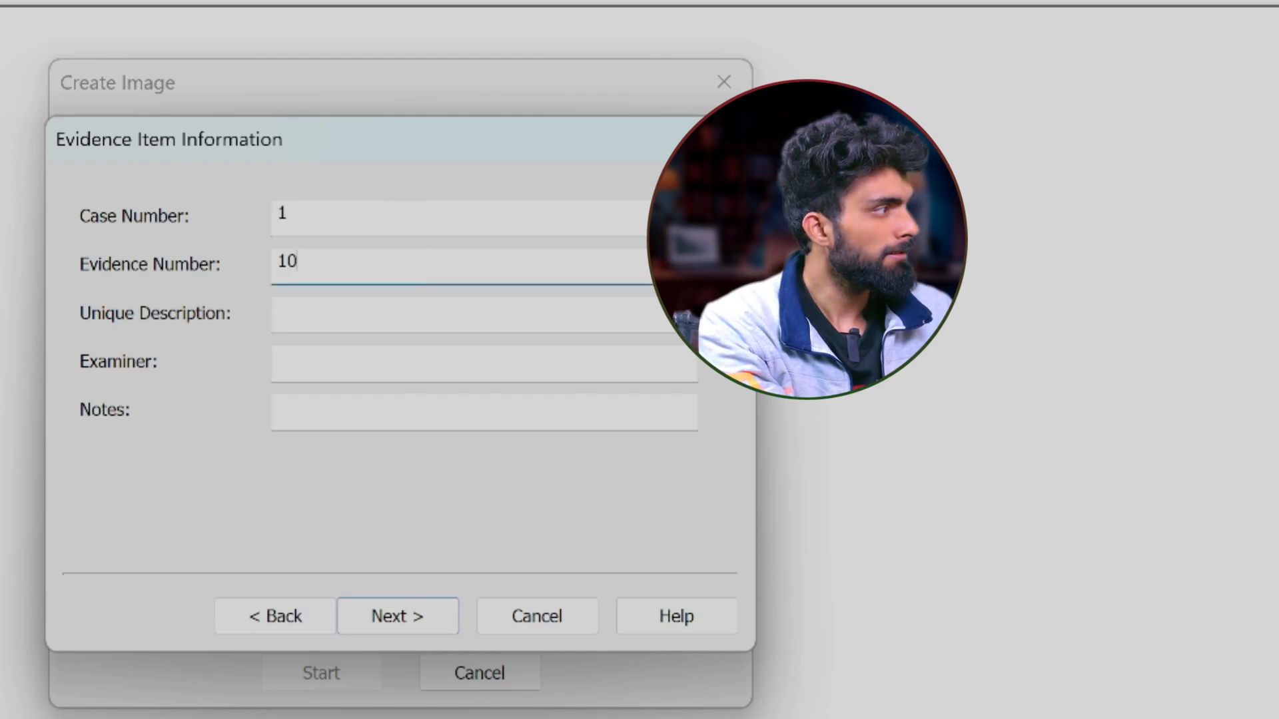
click(407, 301)
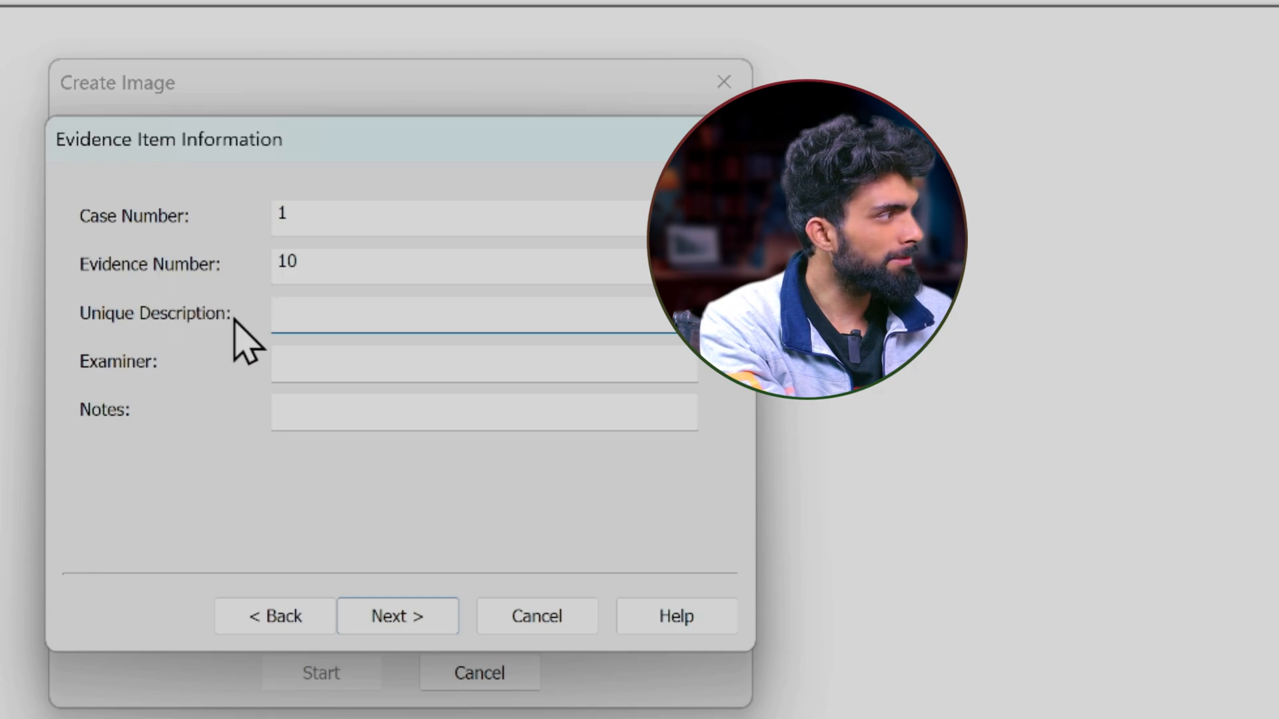
text(kl)
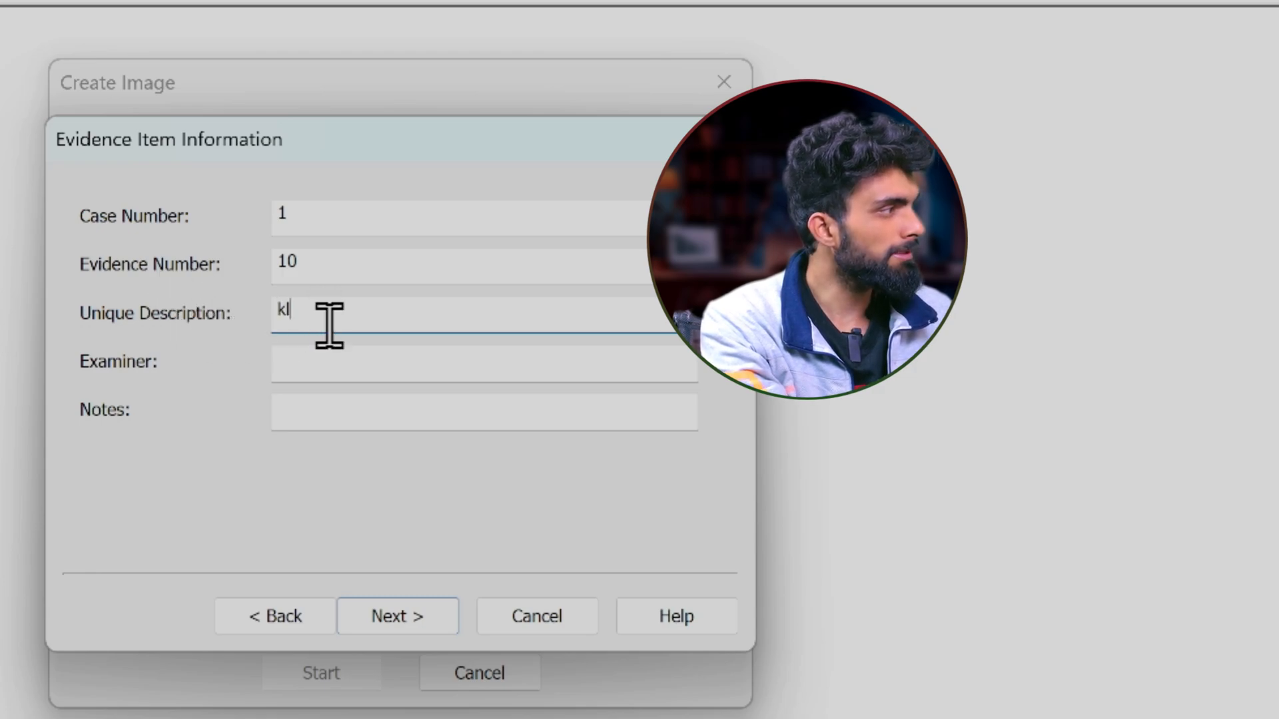
click(340, 361)
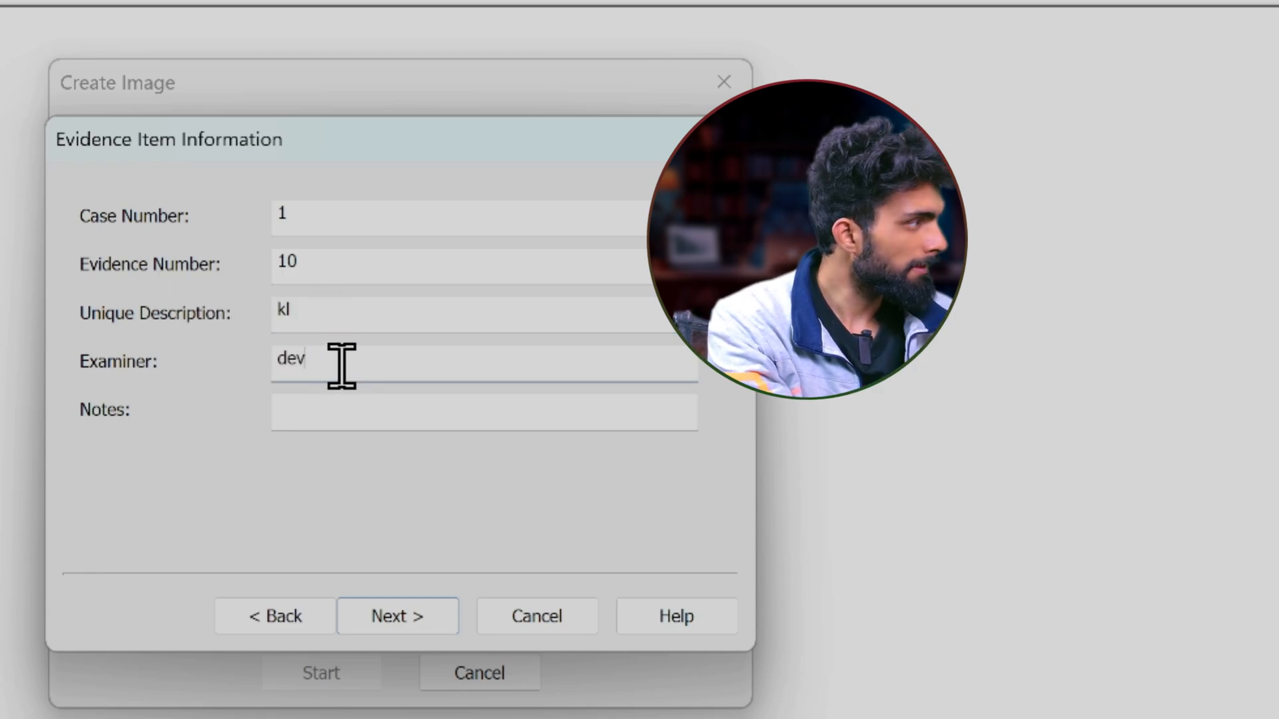
click(362, 405)
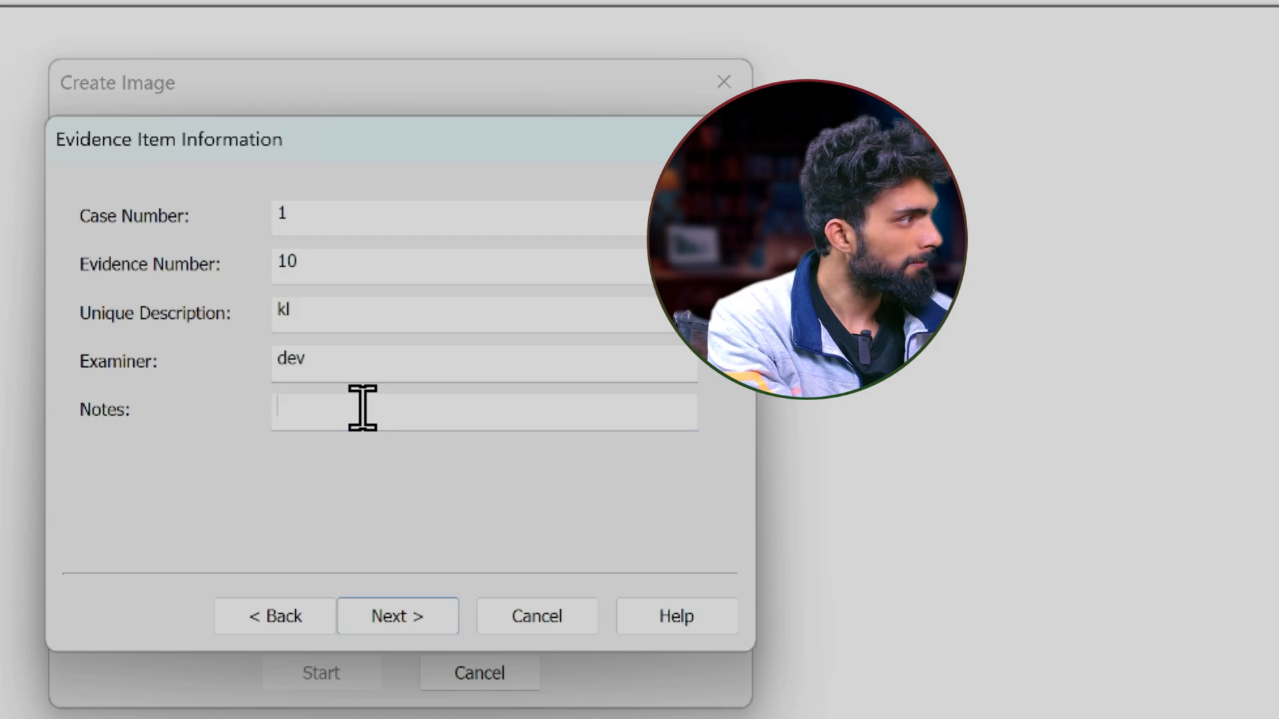
click(447, 623)
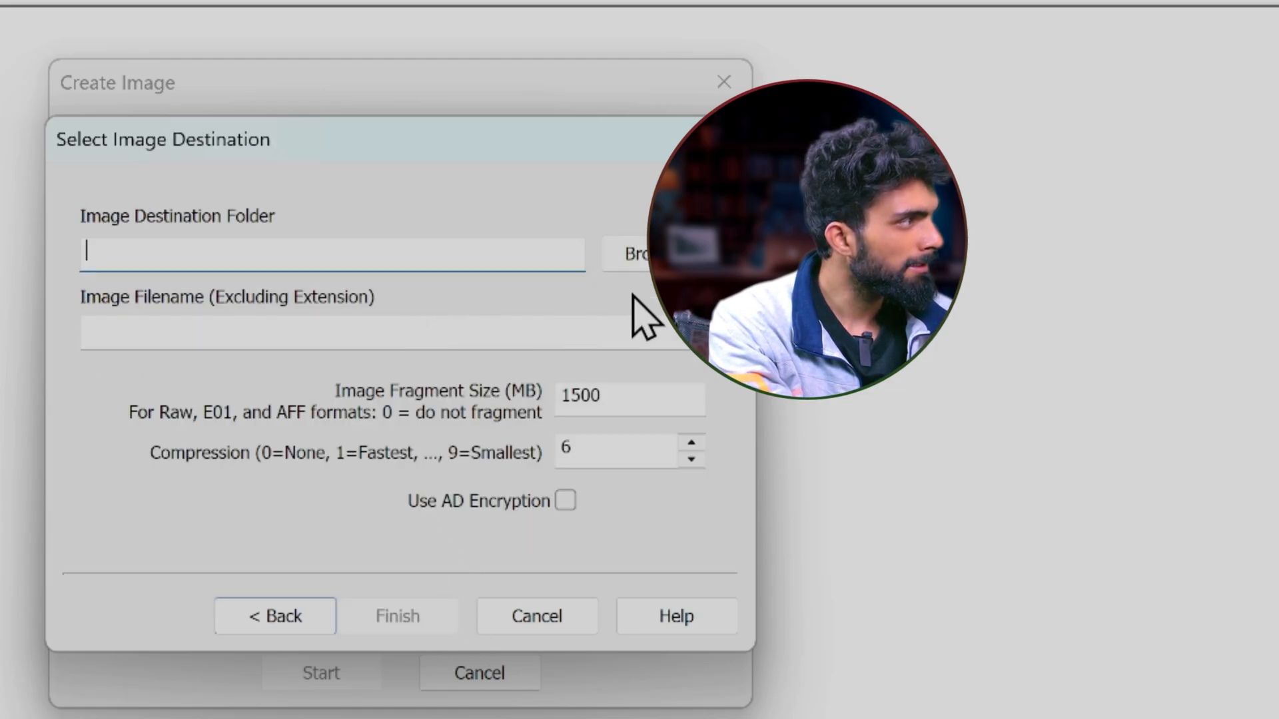
click(636, 253)
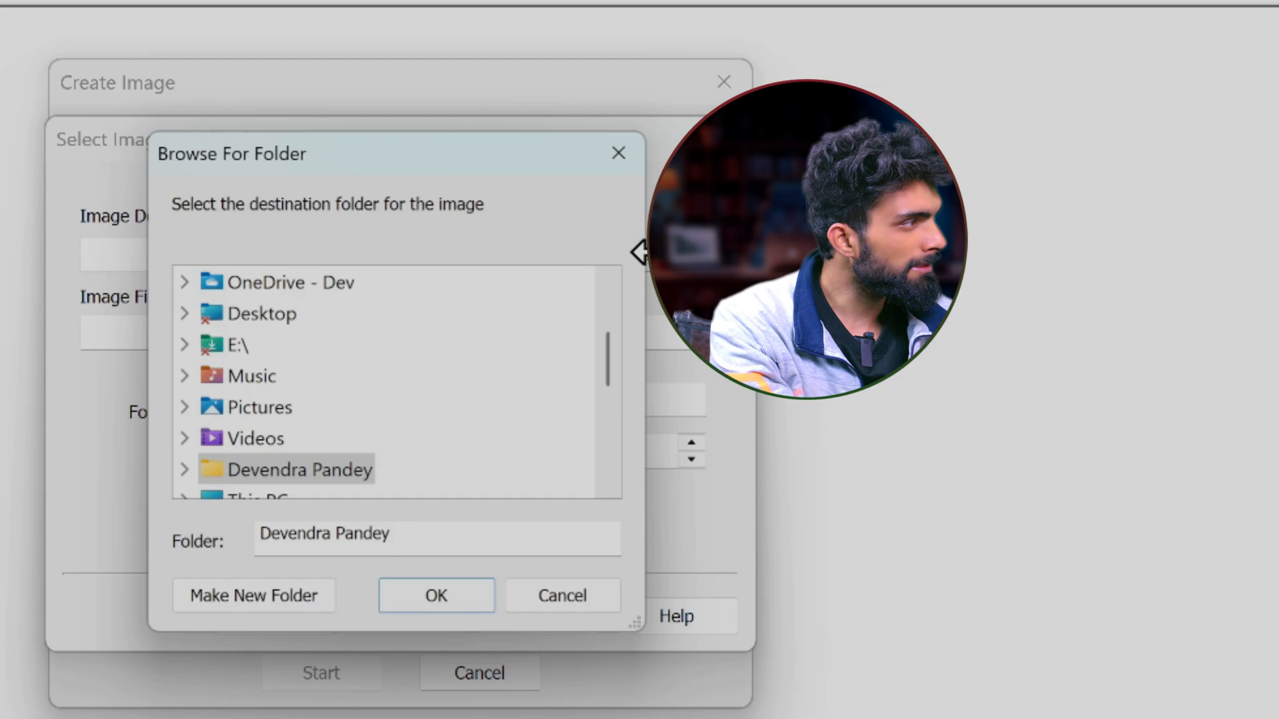
double_click(236, 345)
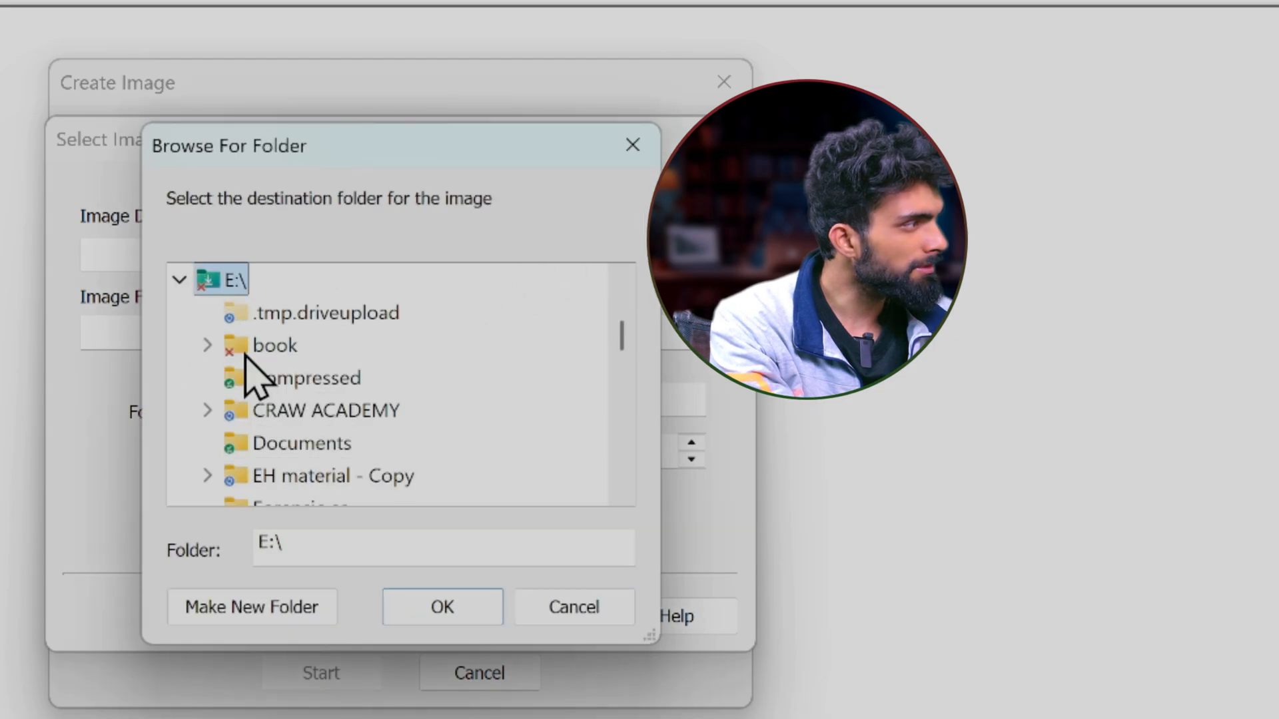
click(633, 144)
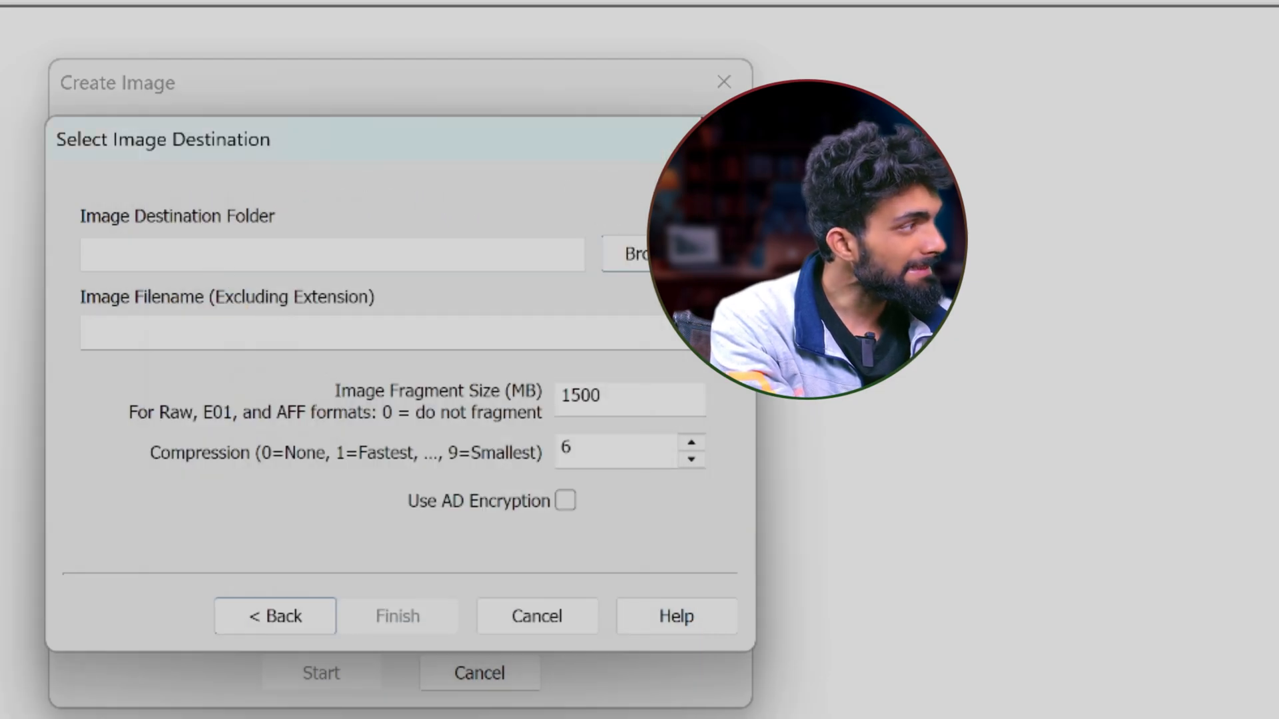
click(727, 139)
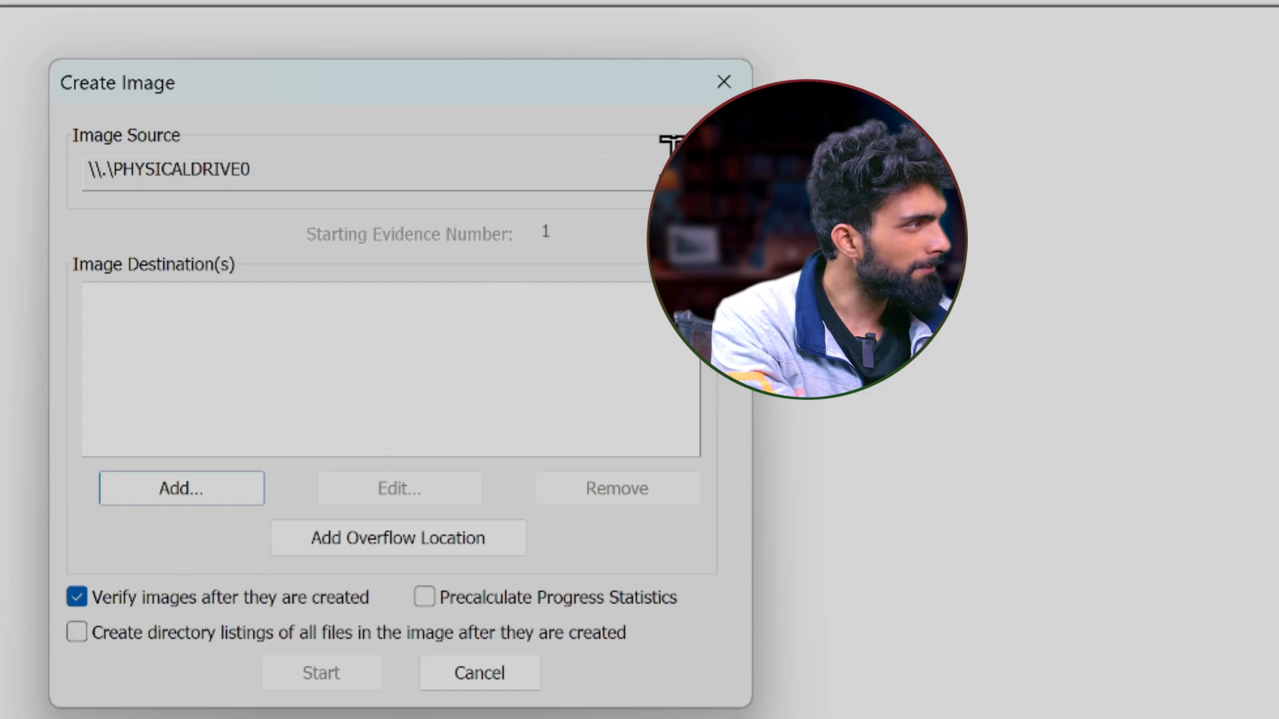
click(724, 82)
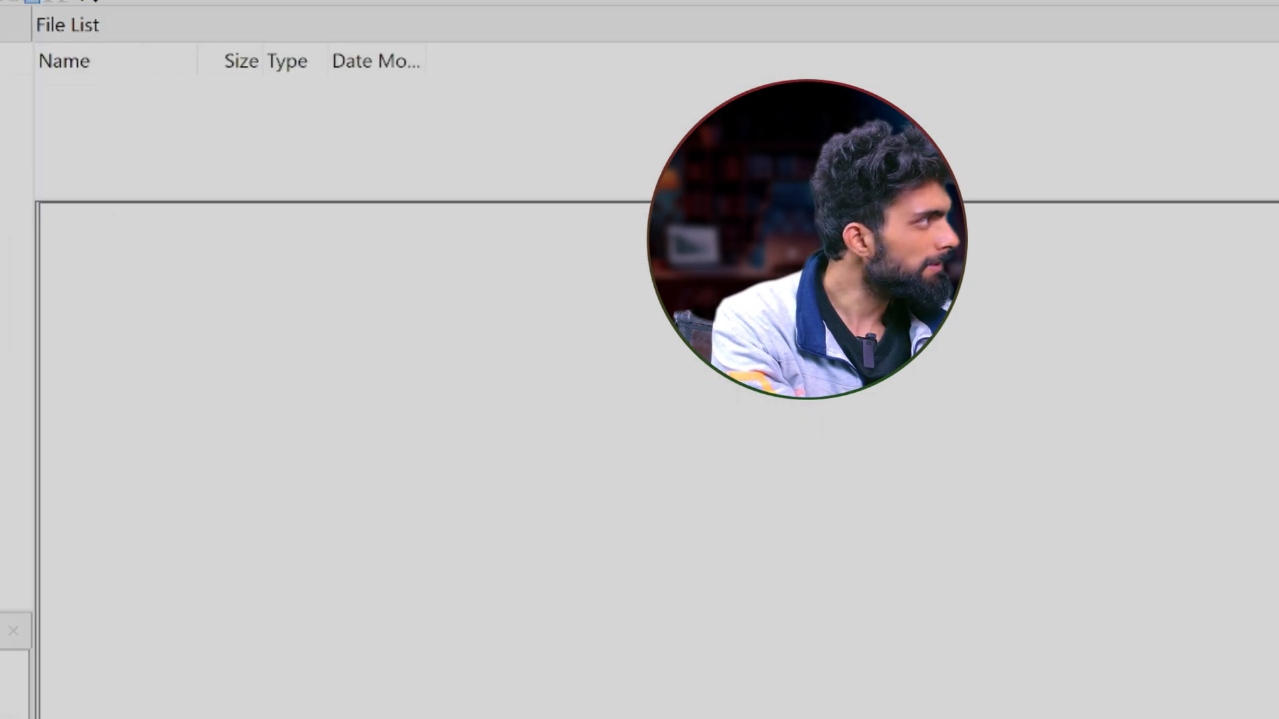
- Start a new disk image with the physical drive \\.\PHYSICALDRIVE3, the 15GB SanDisk Cruzer Glide USB device, as source
click(20, 56)
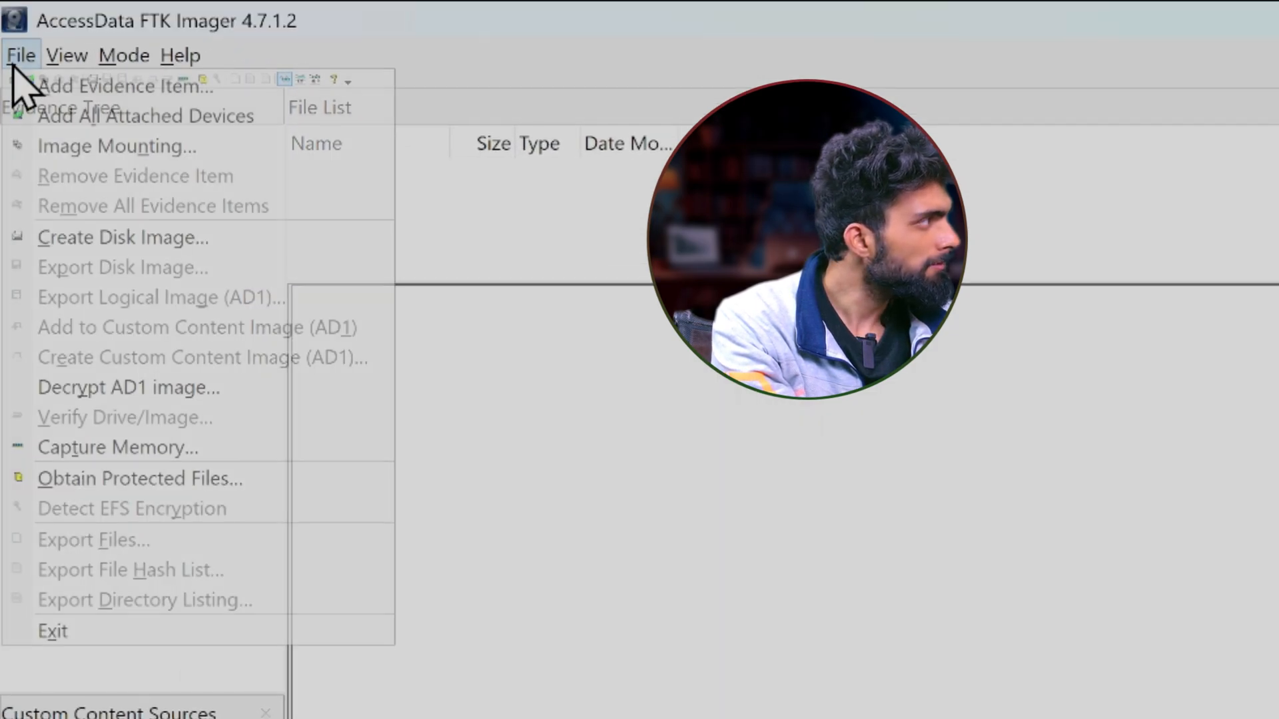
click(96, 241)
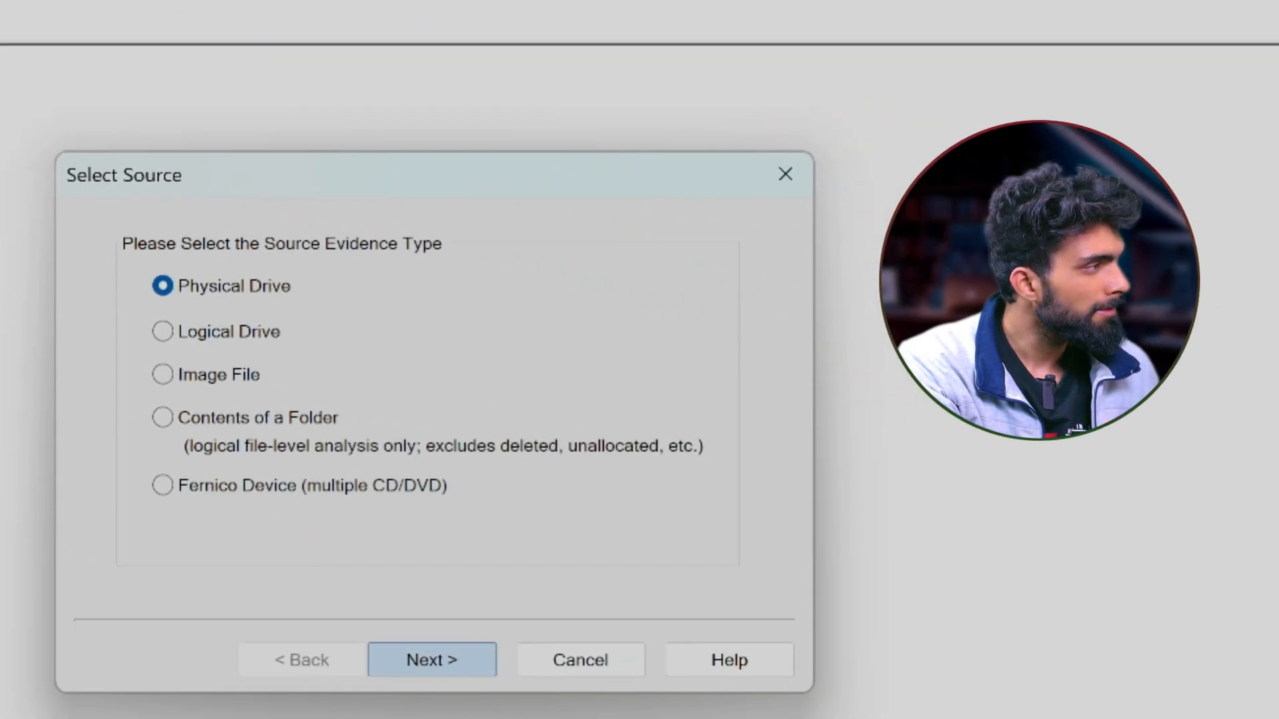
click(431, 659)
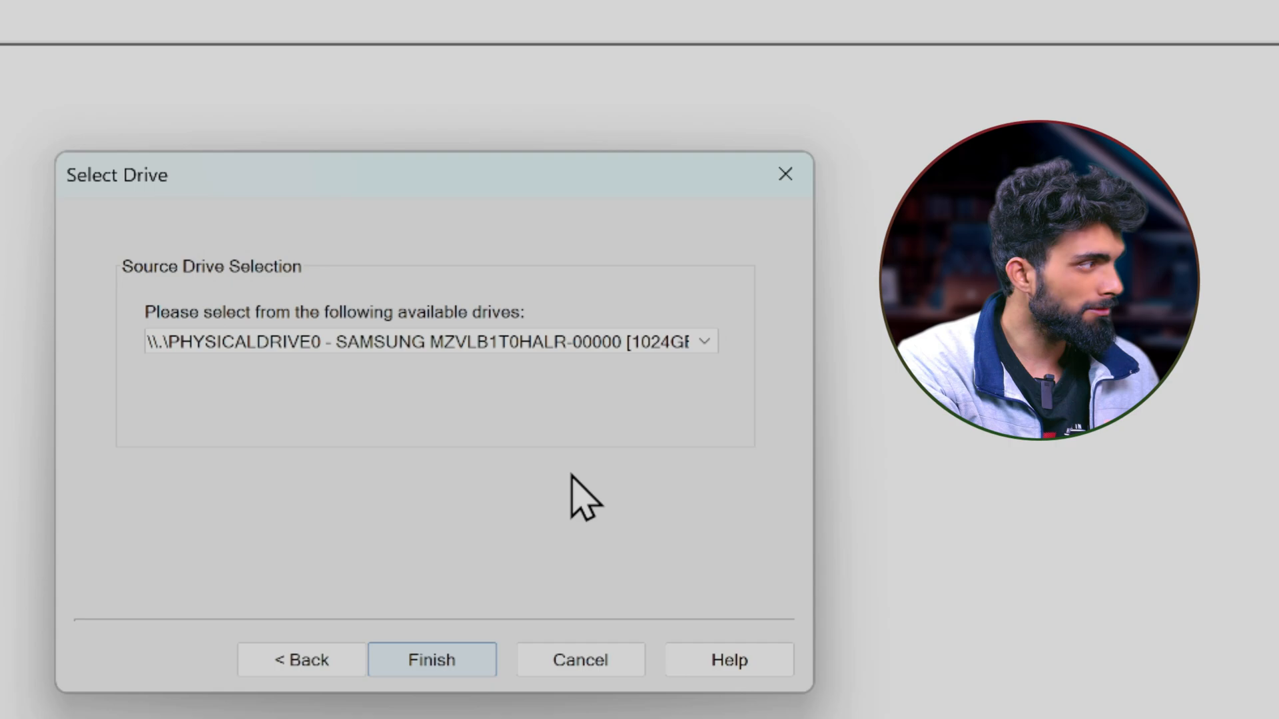
click(704, 345)
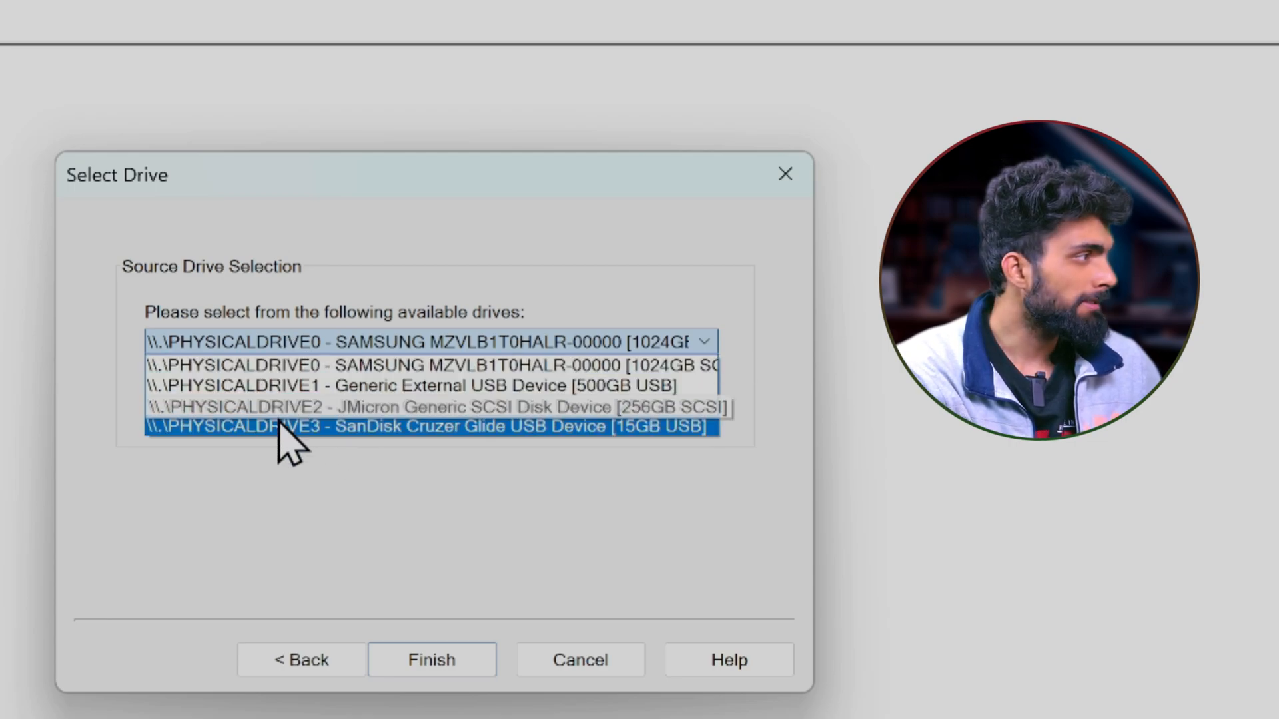
click(371, 427)
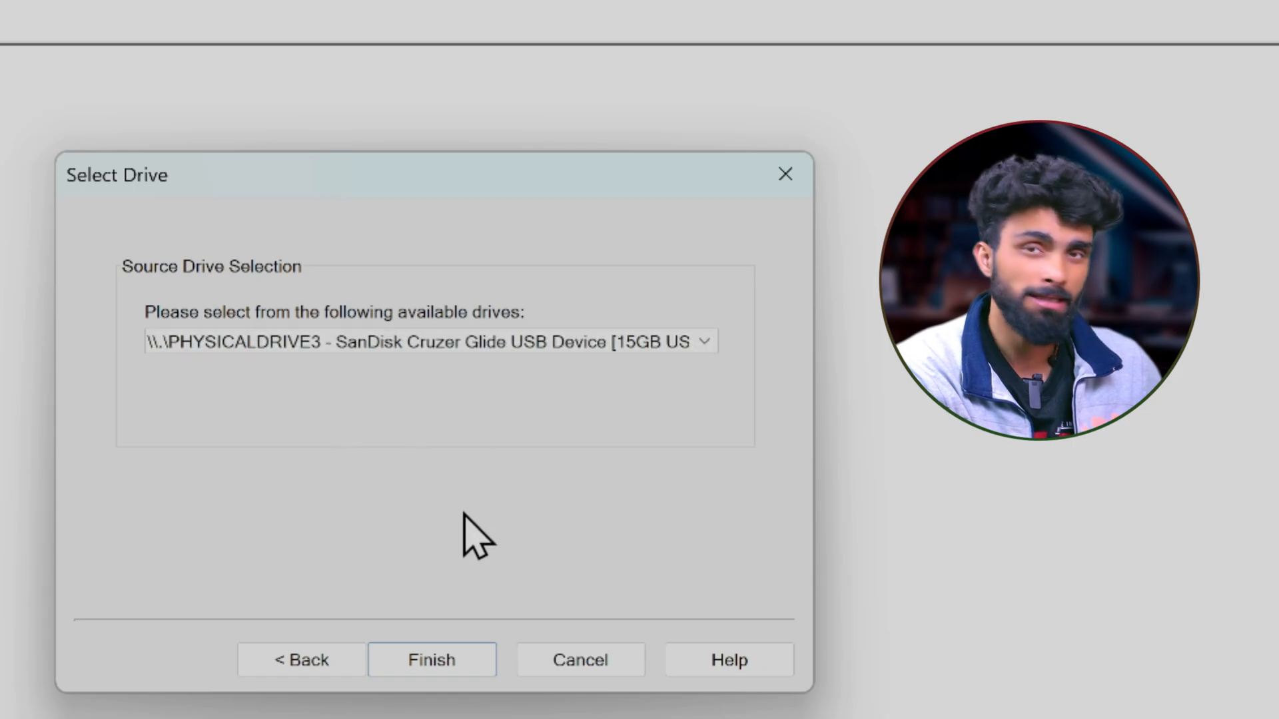
click(427, 661)
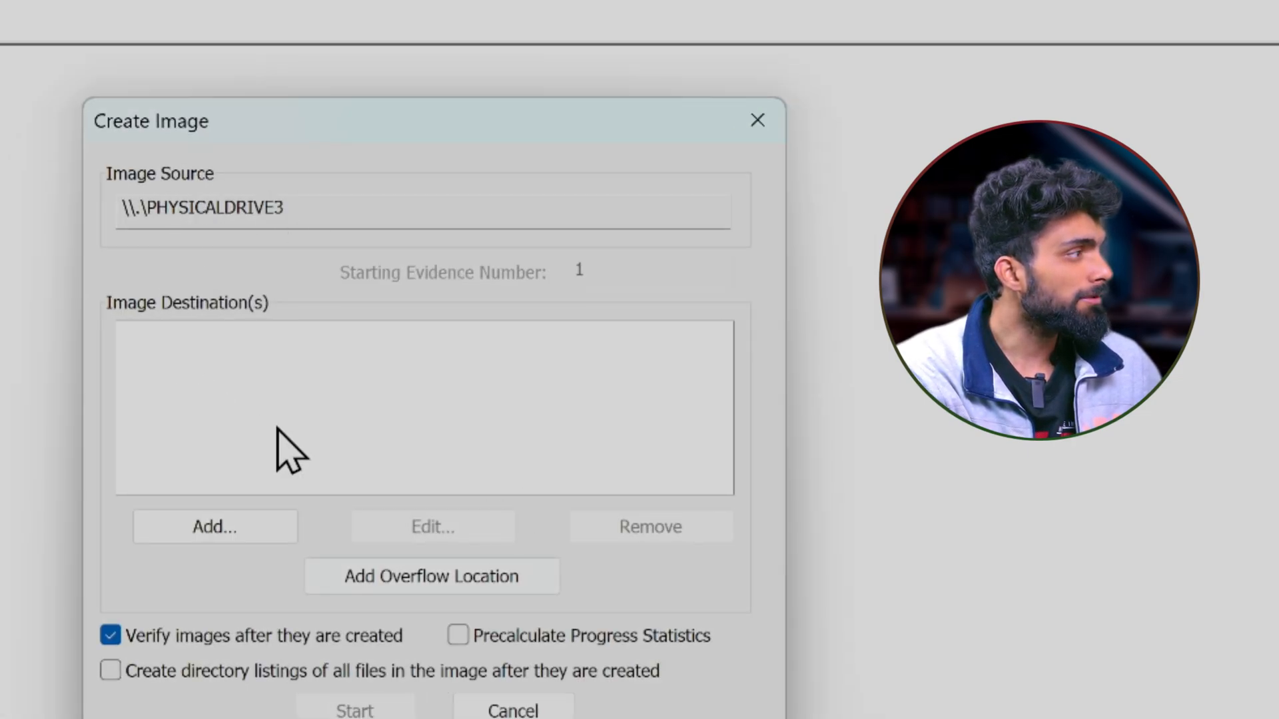
- Add an image destination of type E01 and continue to the evidence item information
click(218, 530)
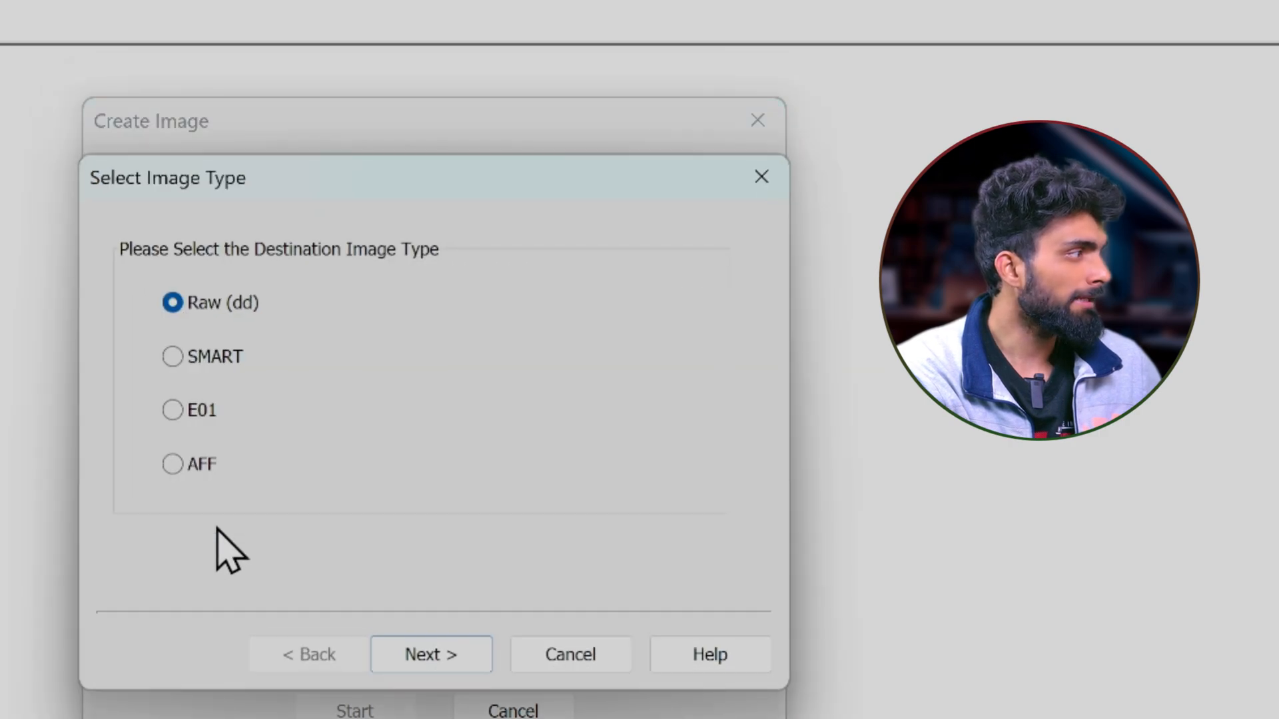
click(213, 360)
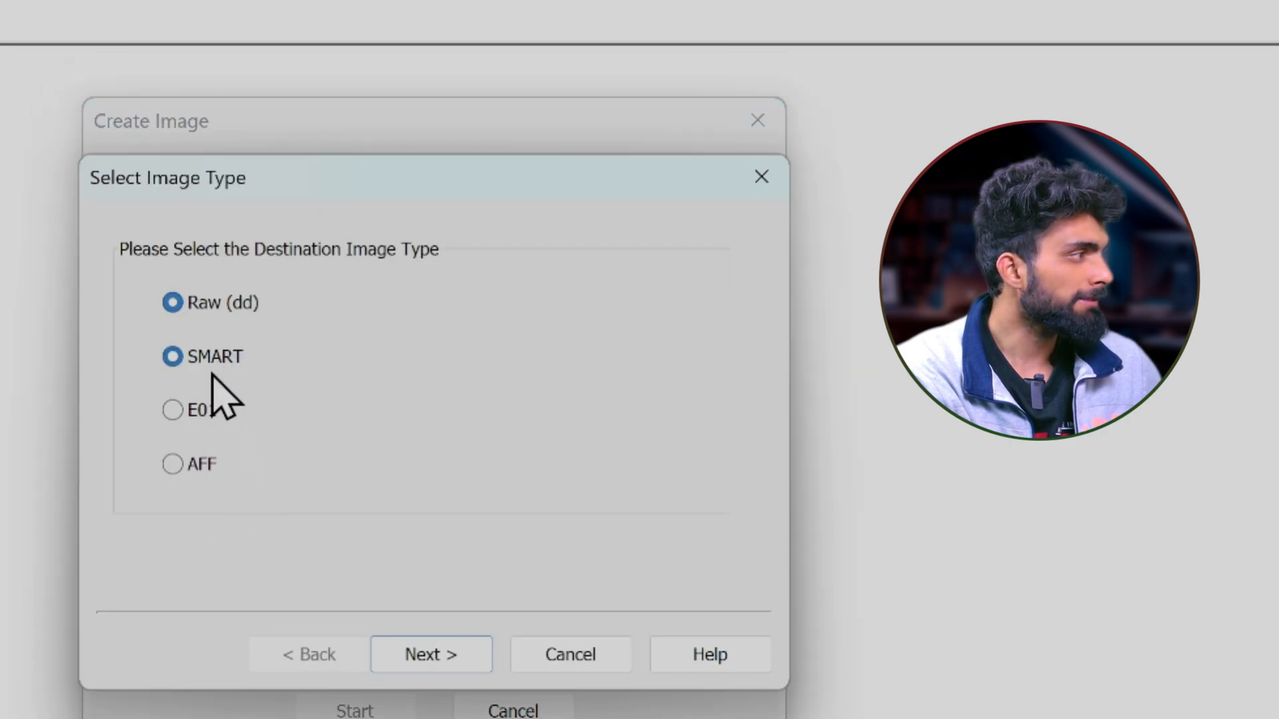
click(208, 413)
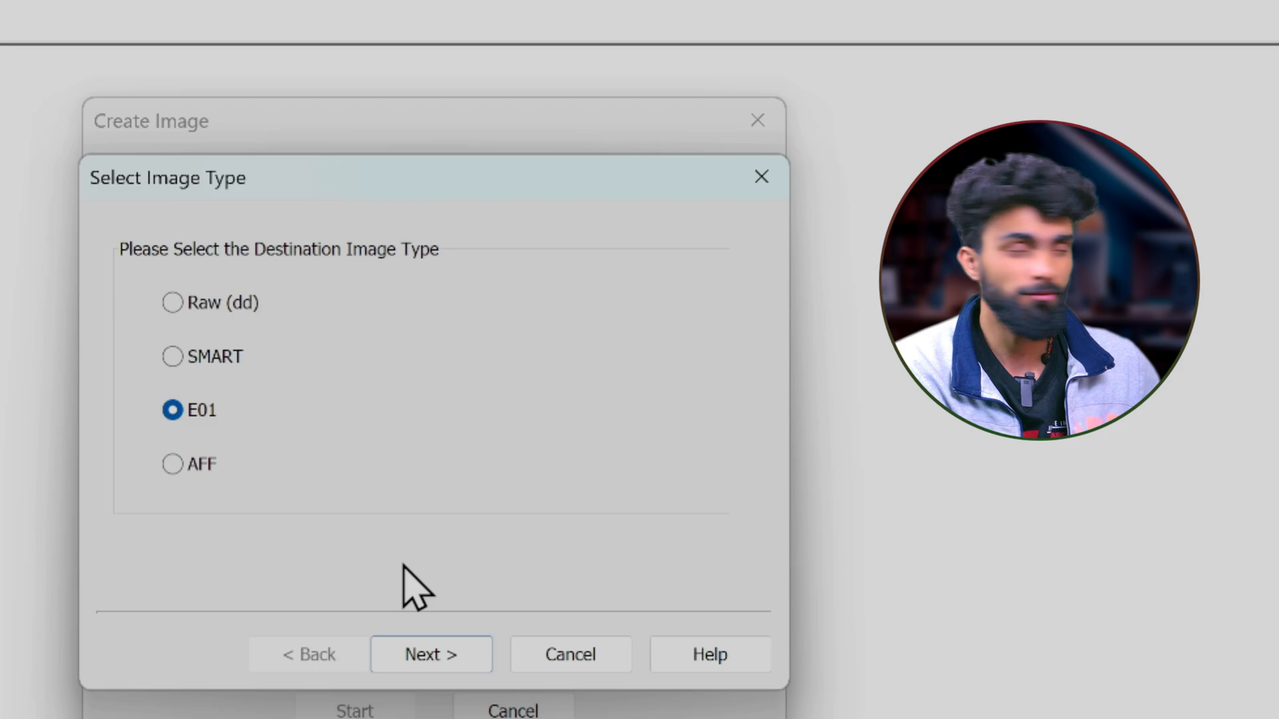
click(174, 371)
click(183, 402)
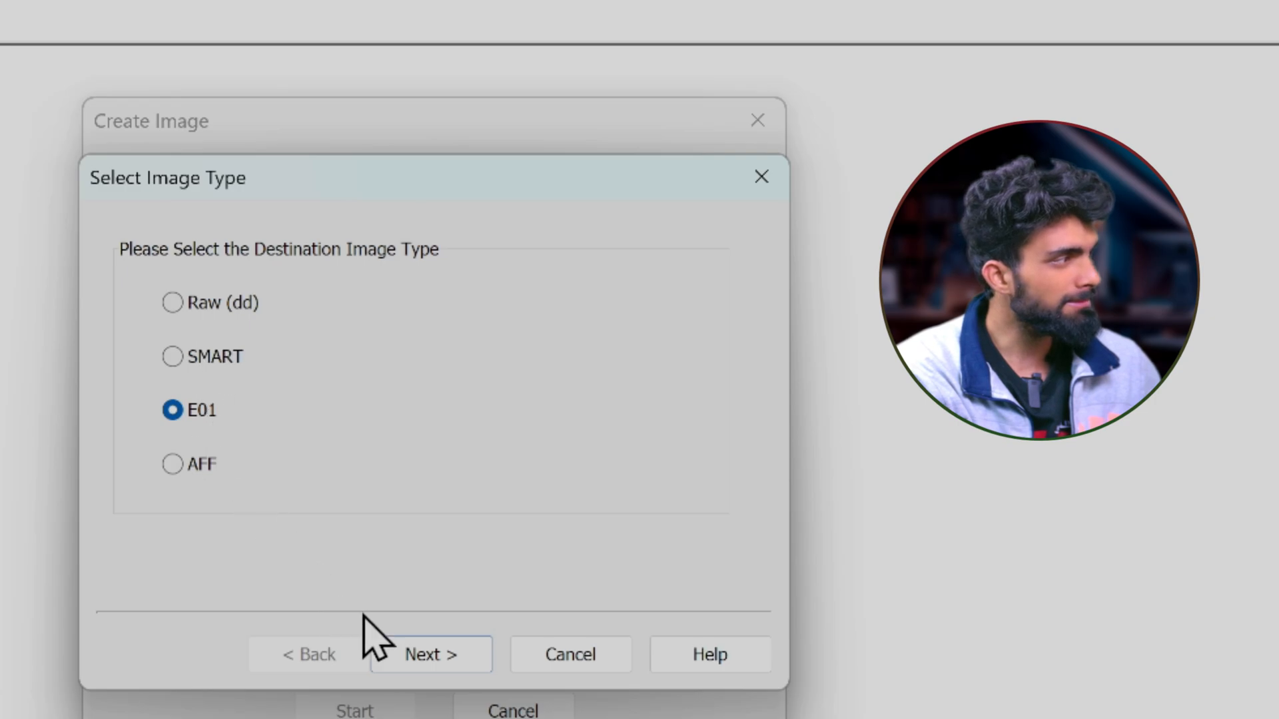
click(425, 654)
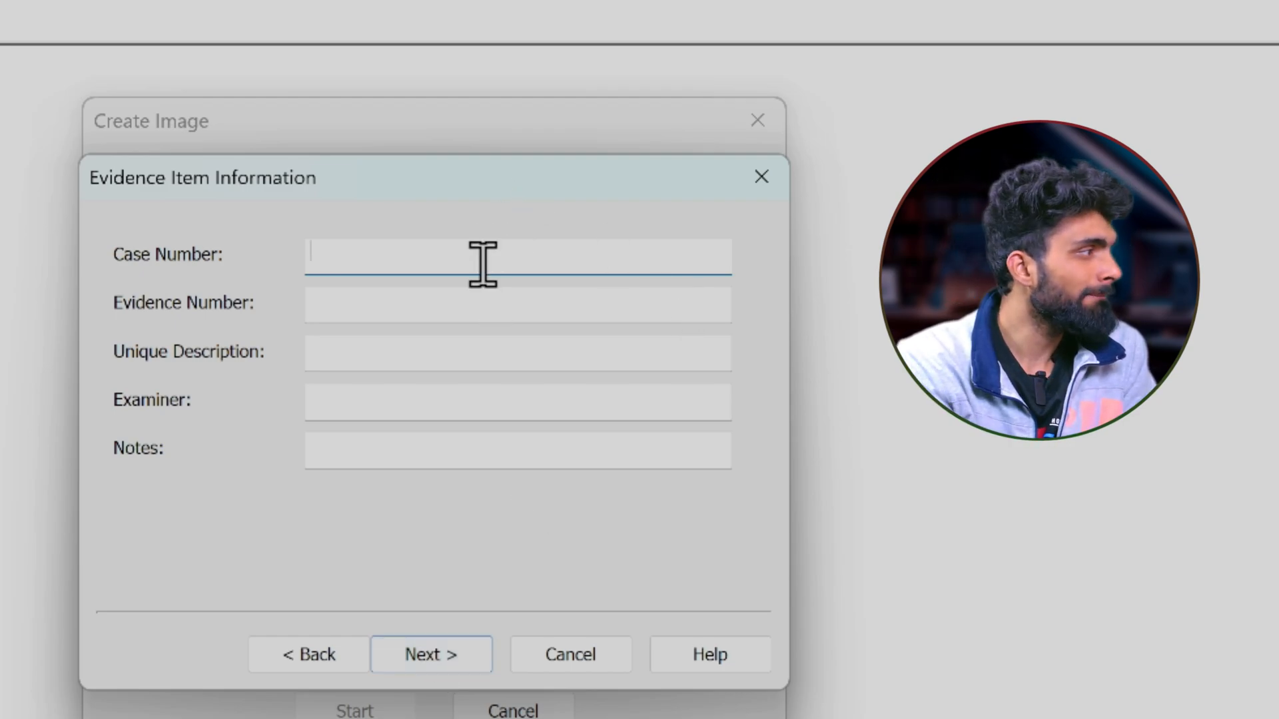
- Enter case number 01, evidence number 10, unique description fghjg and the examiner's name, leave the notes empty and continue to the image destination
text(01)
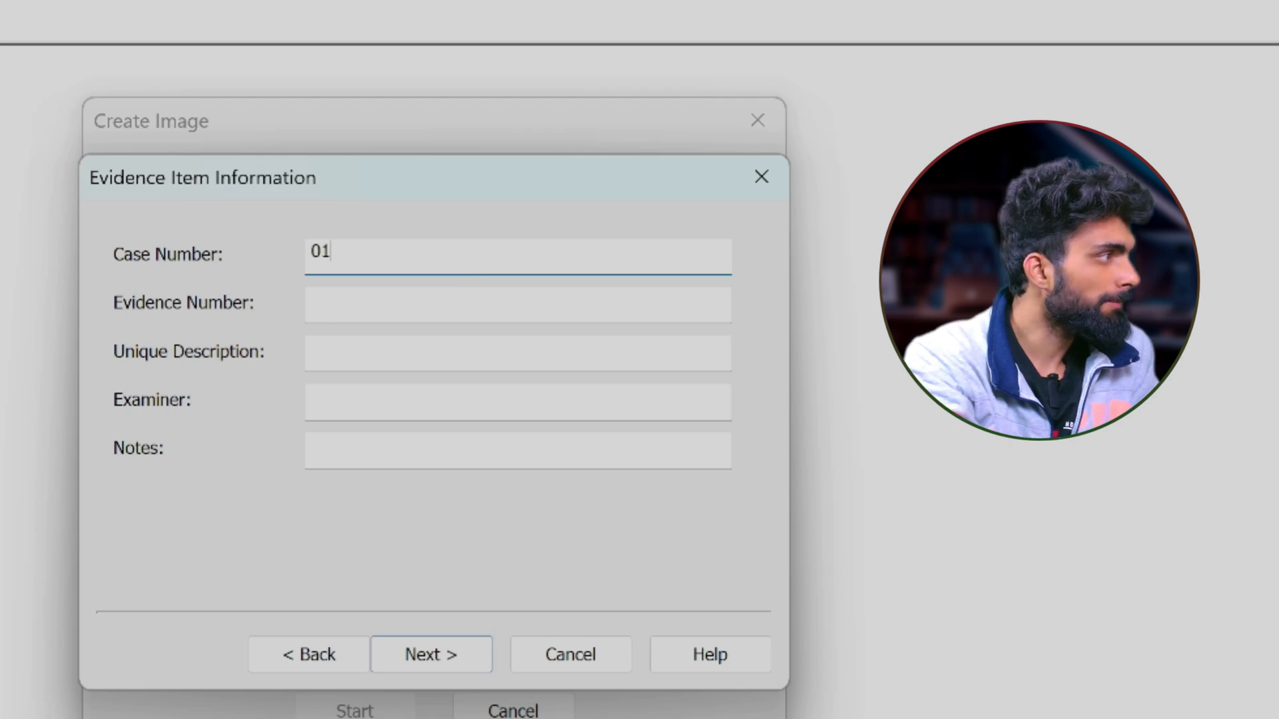
click(406, 296)
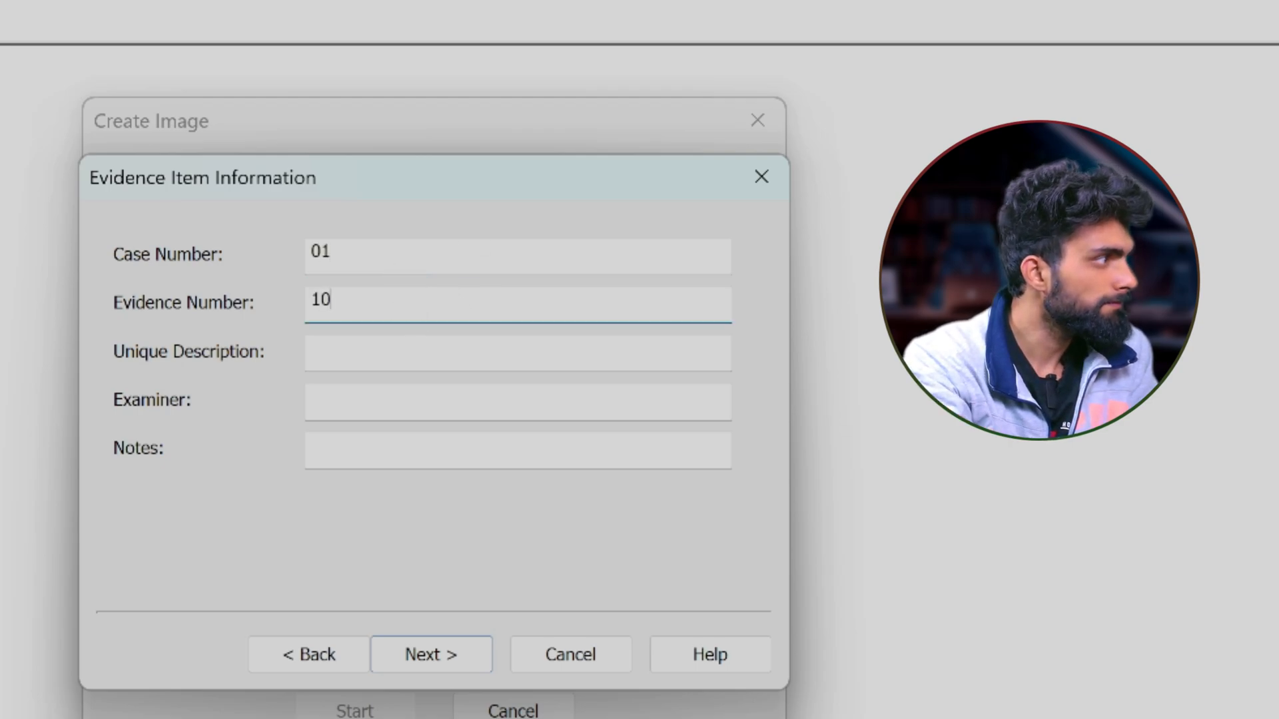
click(561, 369)
text(fghjg)
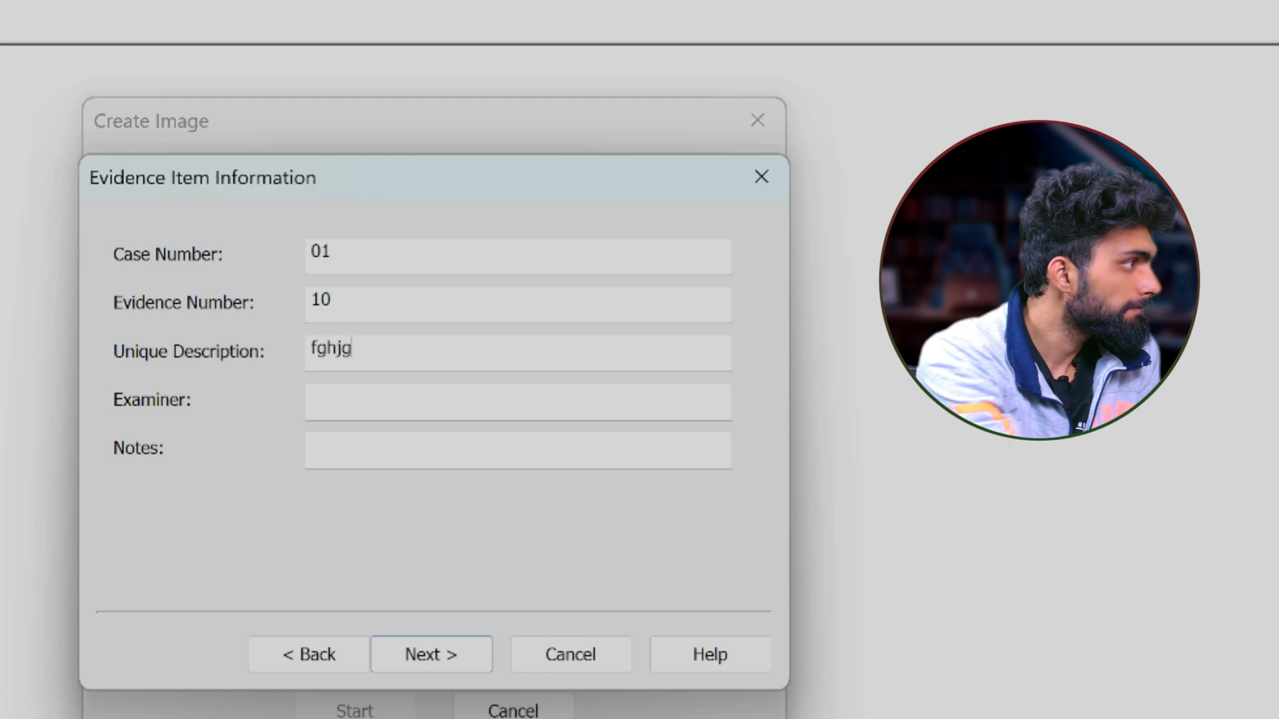
click(494, 405)
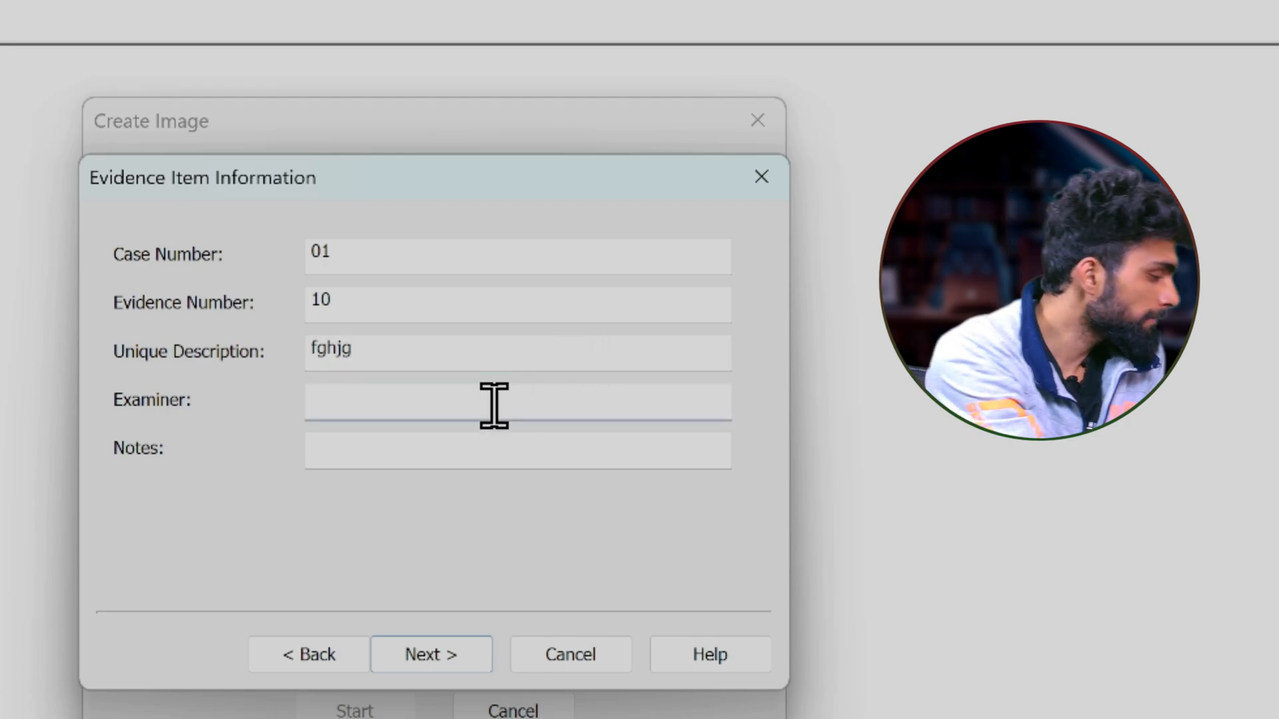
text(dev)
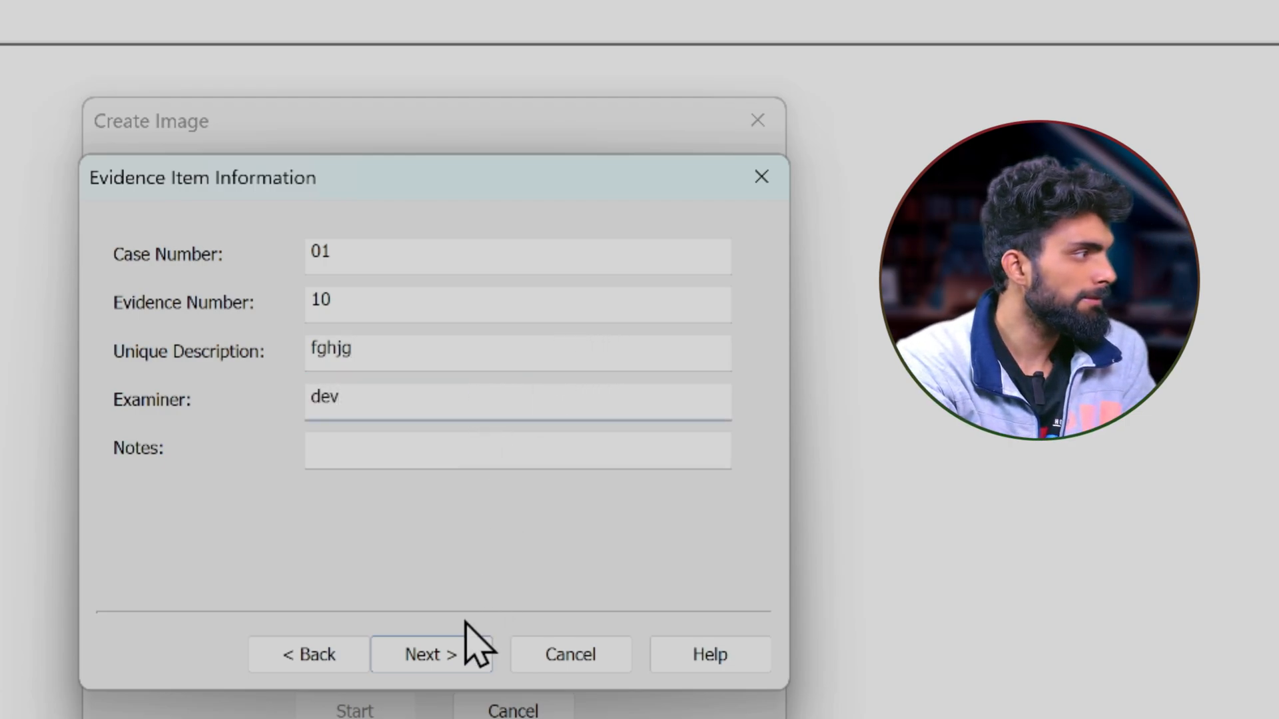
click(460, 650)
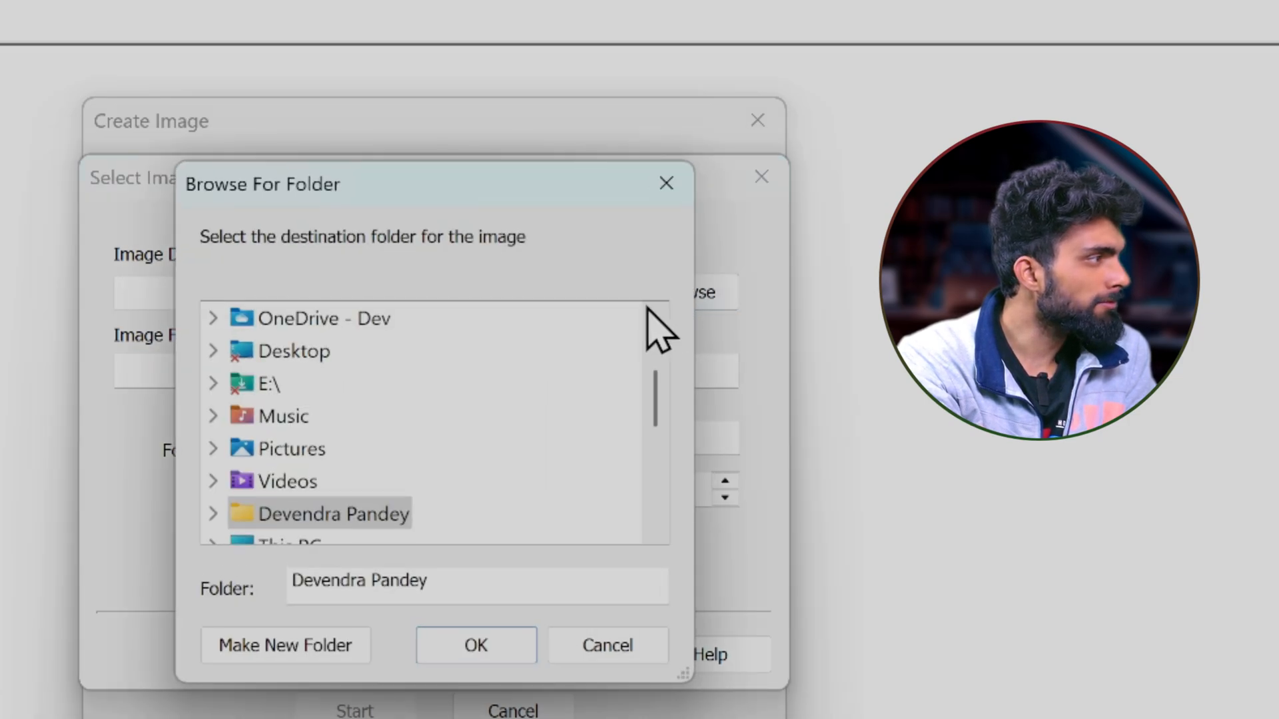
- Set the image destination to New Volume (M:) with the filename wind and start creating the image
scroll(357, 522, down, 5)
click(366, 351)
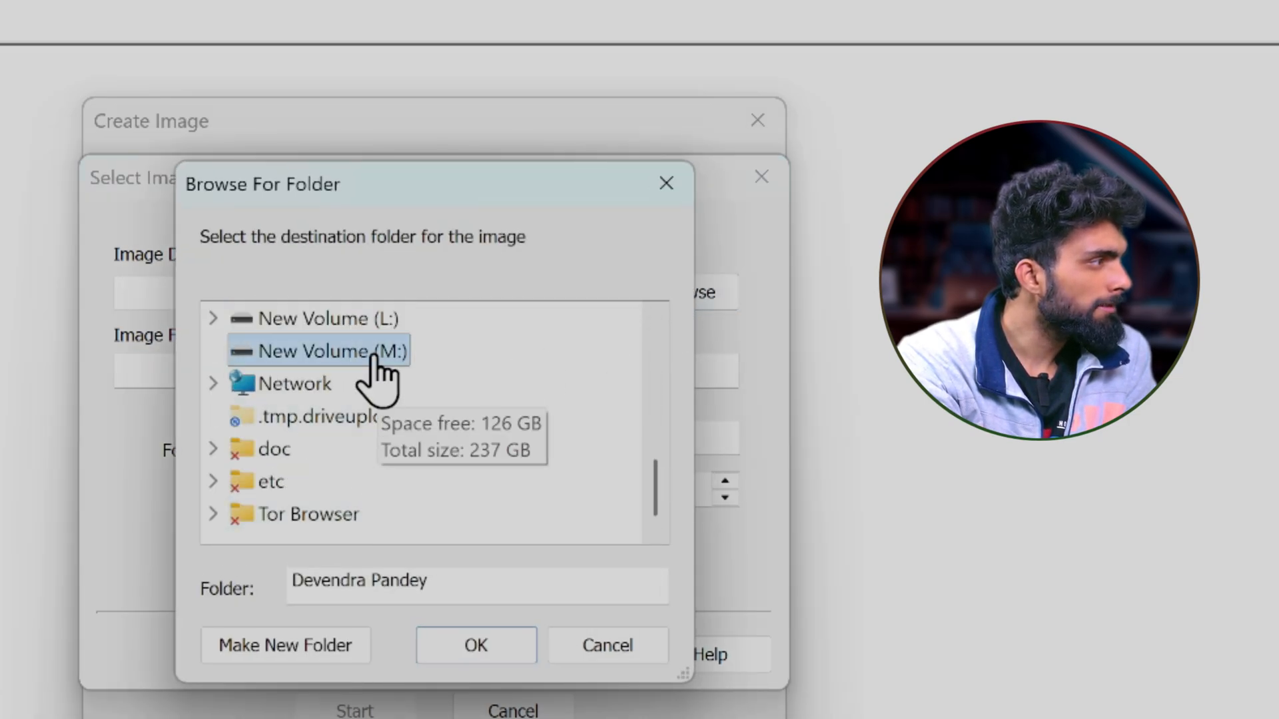
click(460, 653)
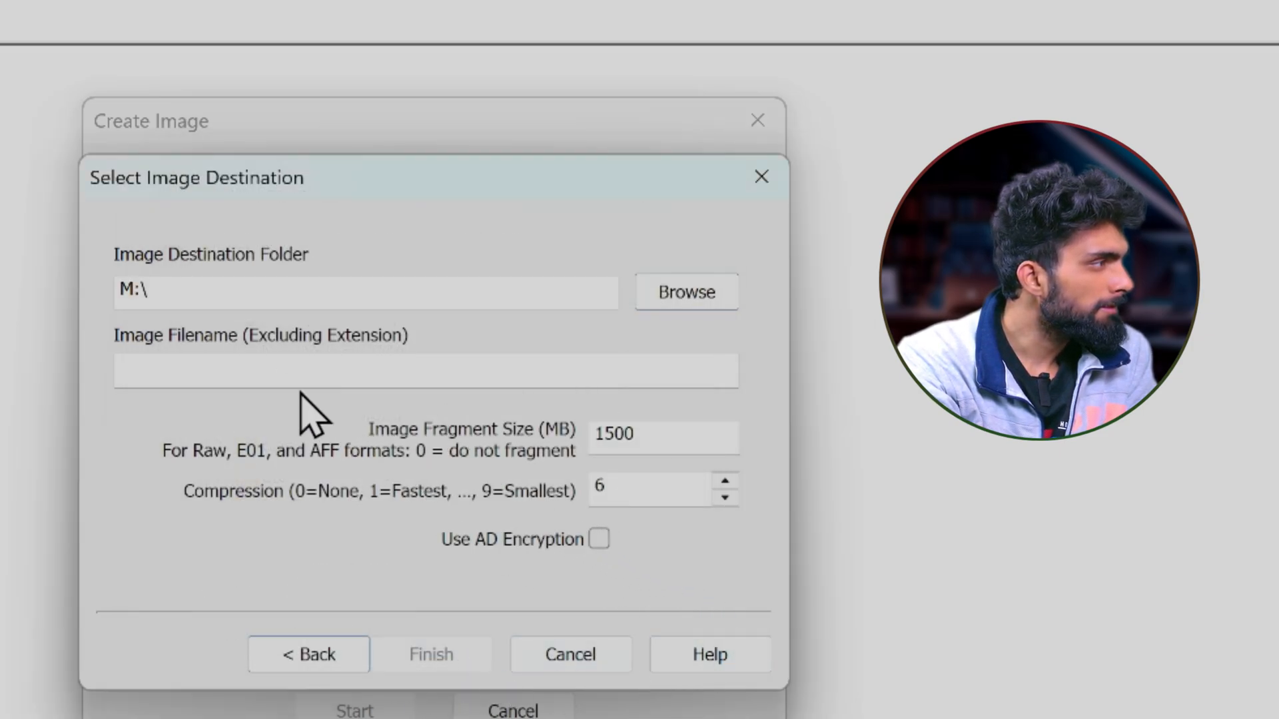
click(264, 370)
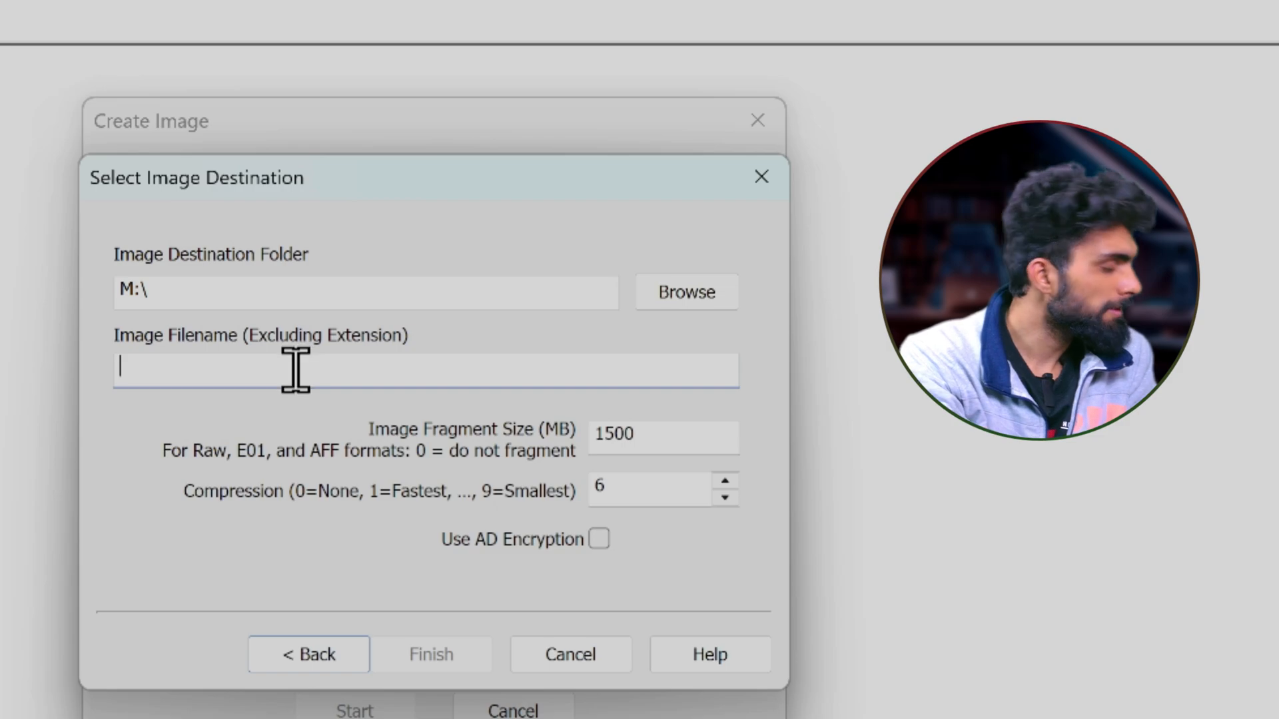
text(wind)
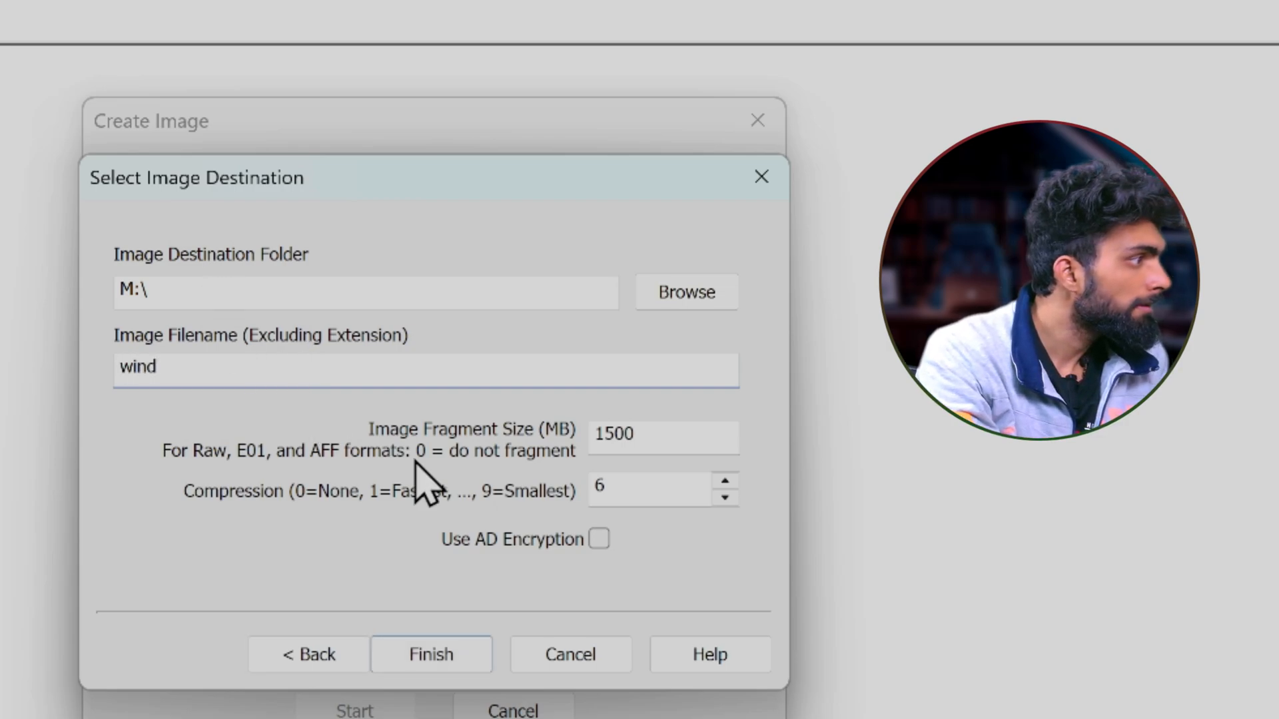
click(440, 663)
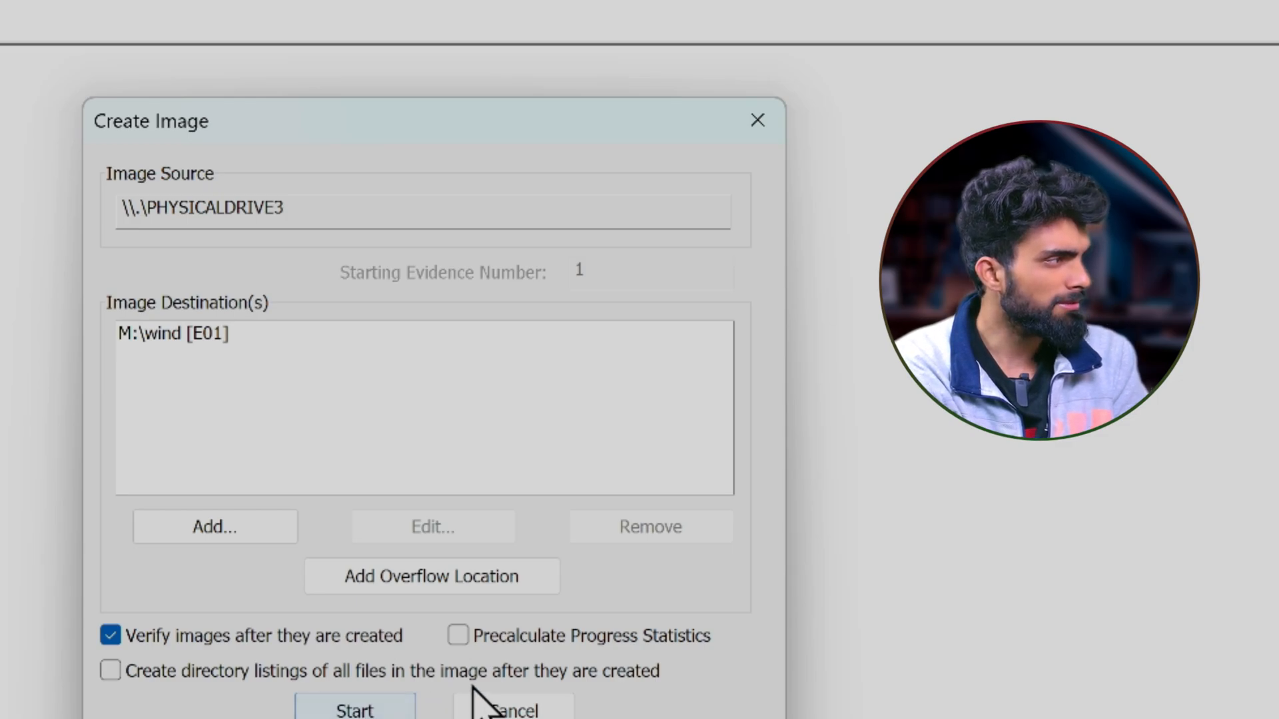
click(369, 710)
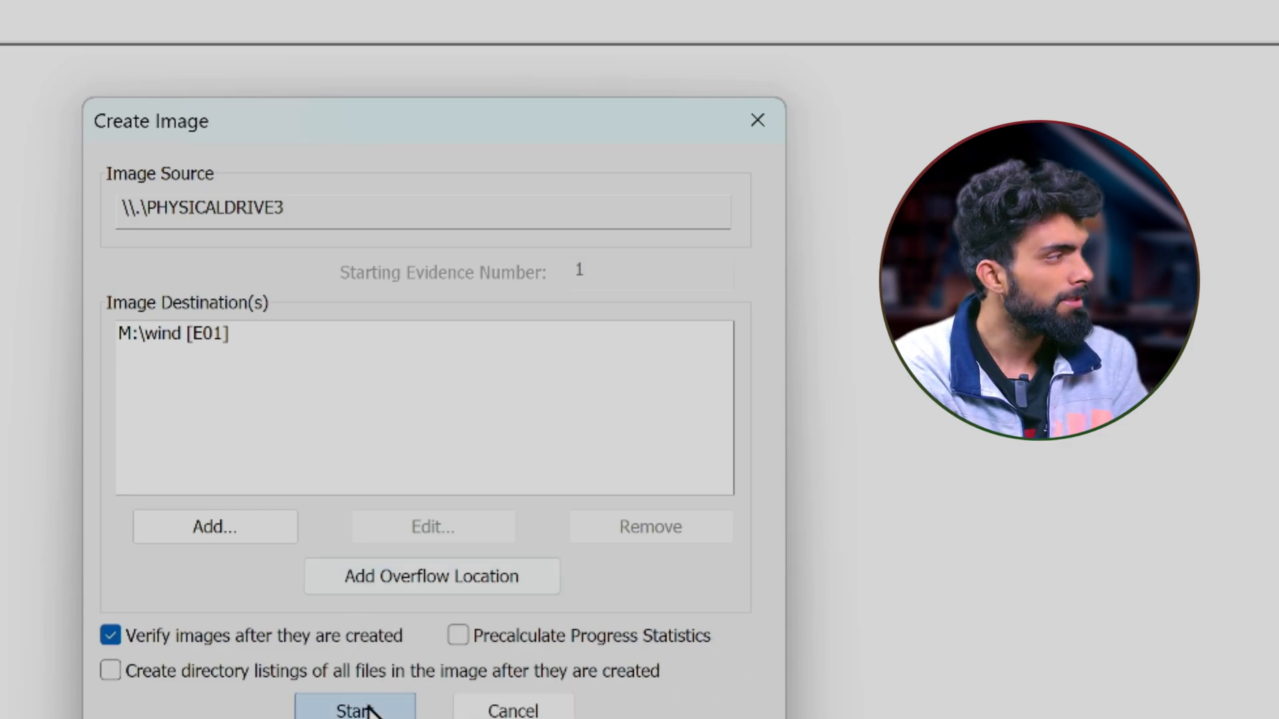